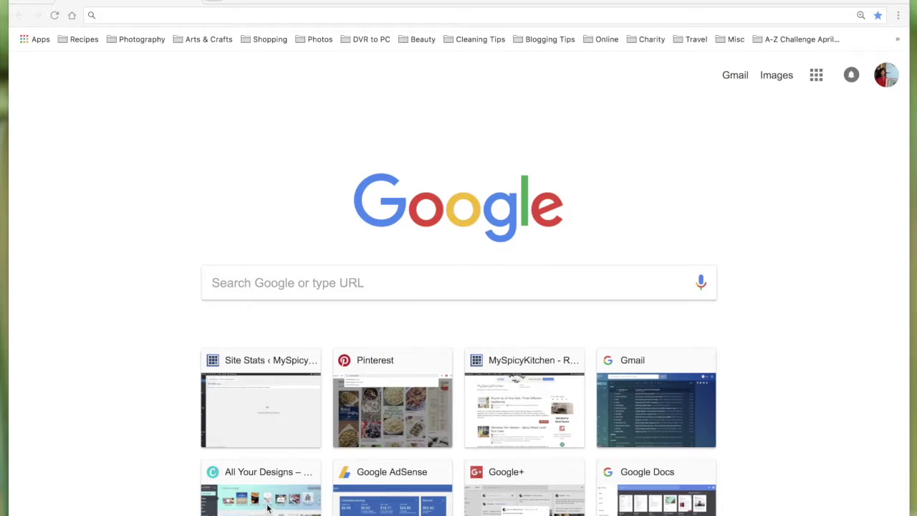
Go to Canva's All Your Designs page using its Chrome new-tab shortcut tile.
key("super+l")
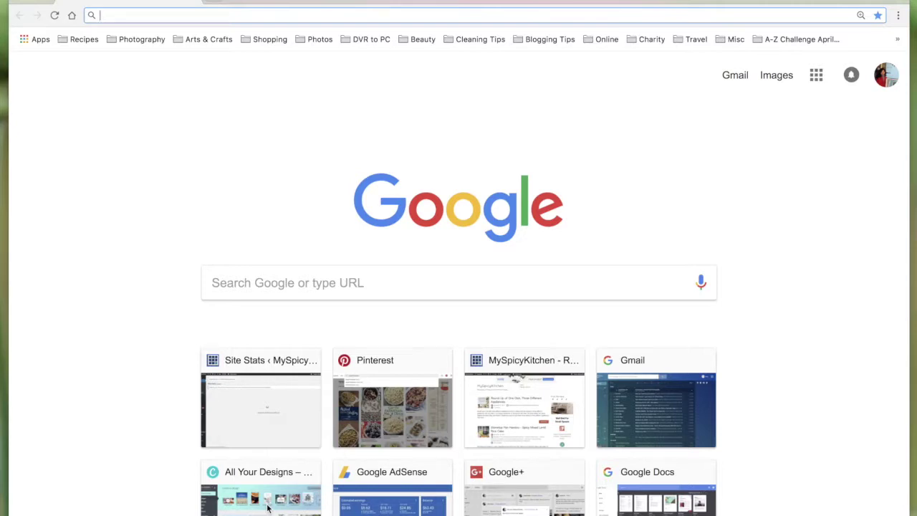
left_click(247, 507)
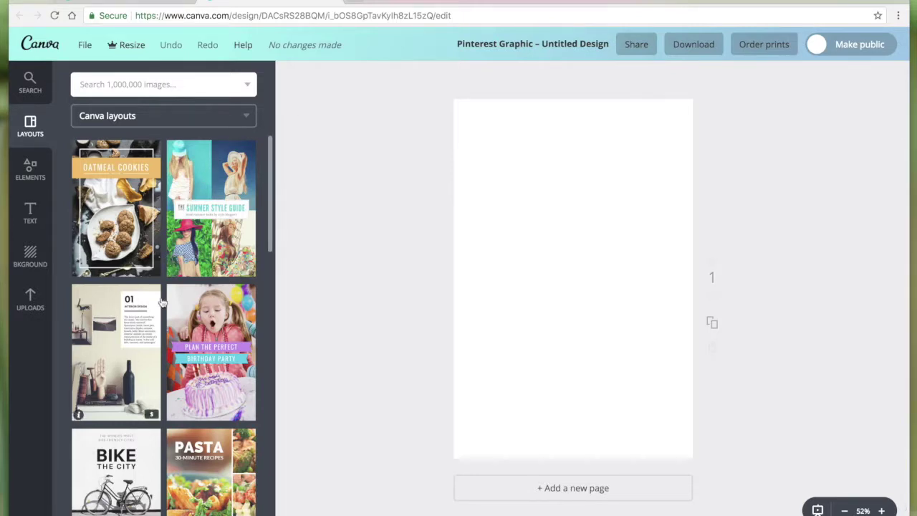
Find the Oatmeal Cookies layout among the templates and apply it to the blank pin.
scroll(161, 303, "down", 2)
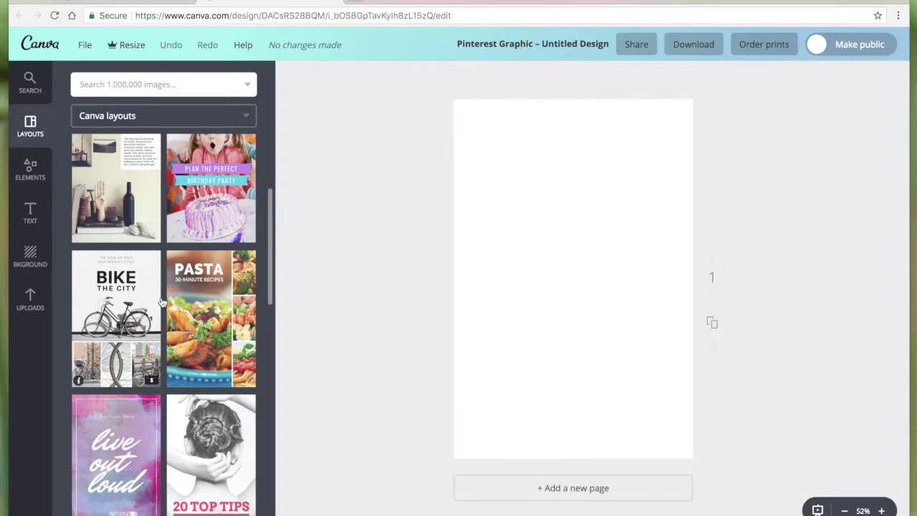
scroll(162, 302, "down", 2)
scroll(162, 302, "down", 8)
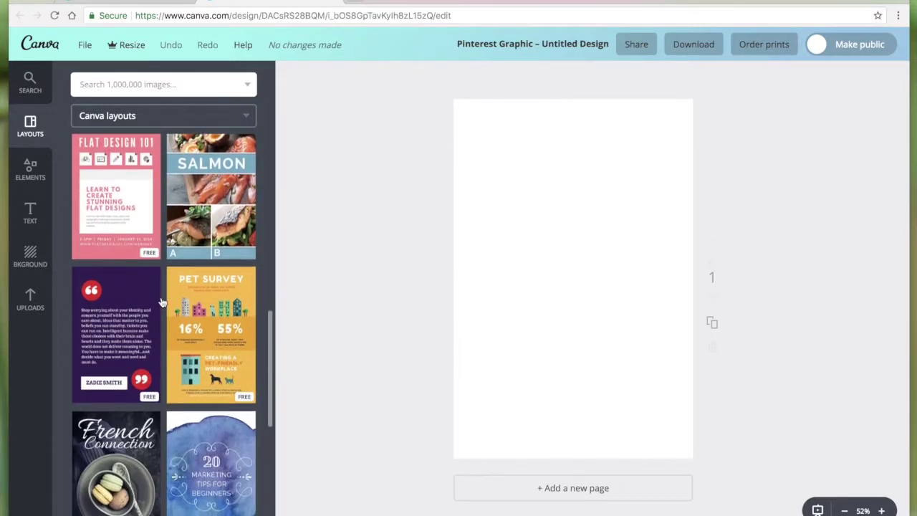
scroll(162, 302, "down", 3)
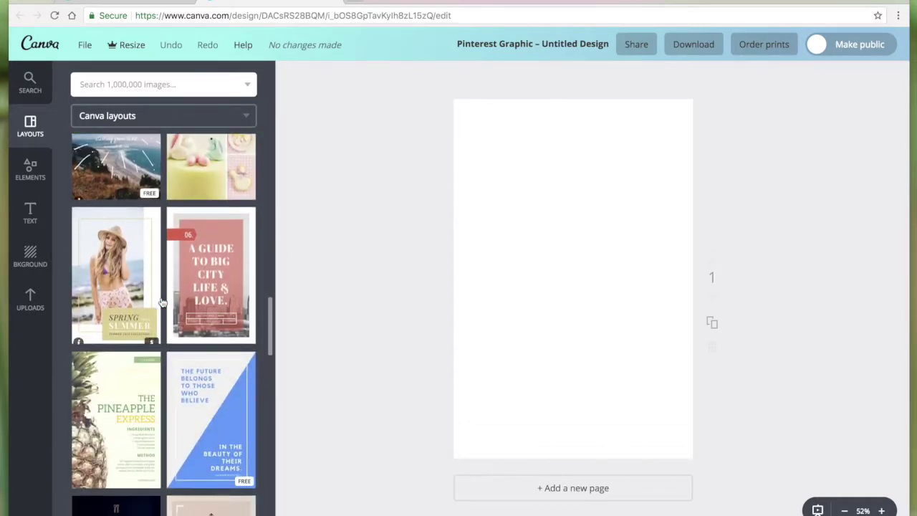
scroll(162, 302, "down", 3)
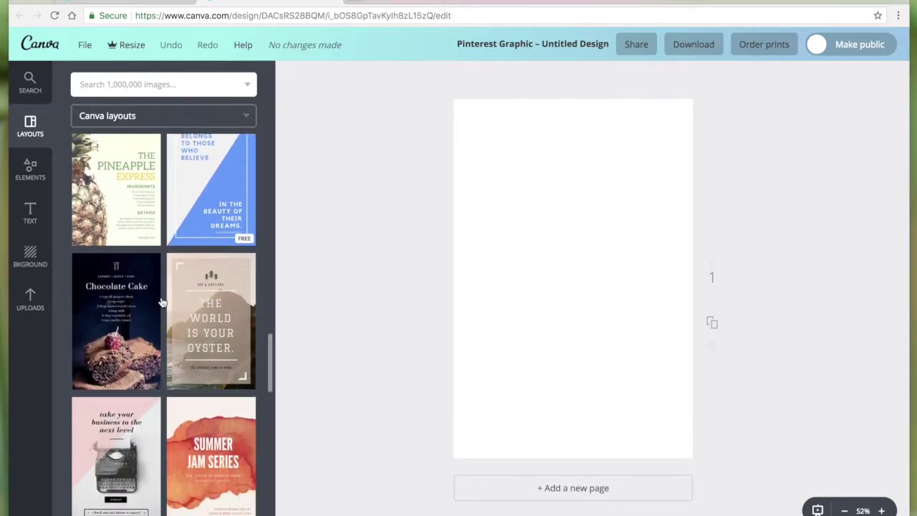
scroll(162, 302, "down", 3)
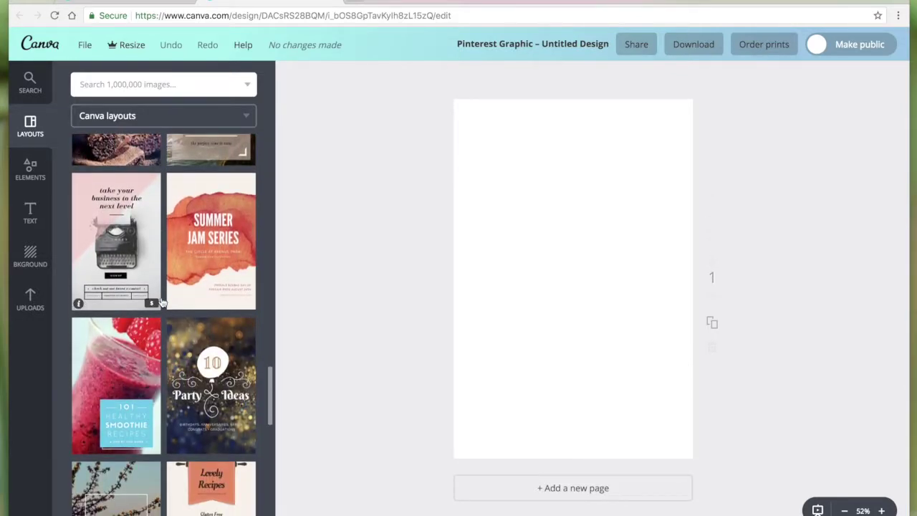
scroll(162, 302, "down", 6)
scroll(162, 302, "up", 7)
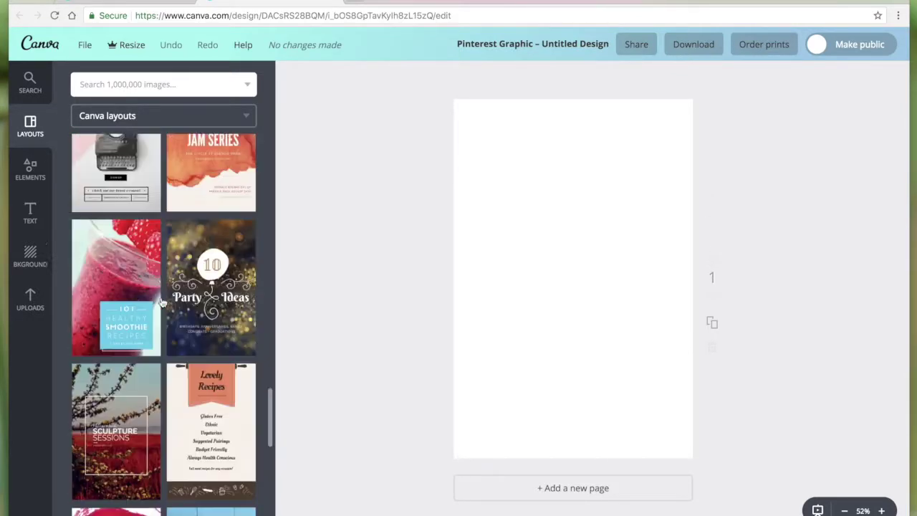
scroll(161, 302, "up", 12)
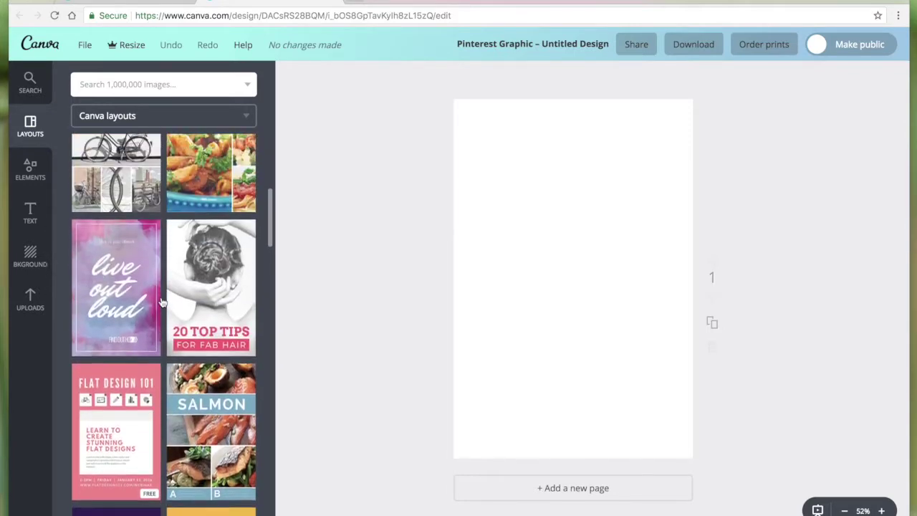
scroll(162, 303, "down", 1)
scroll(162, 302, "up", 5)
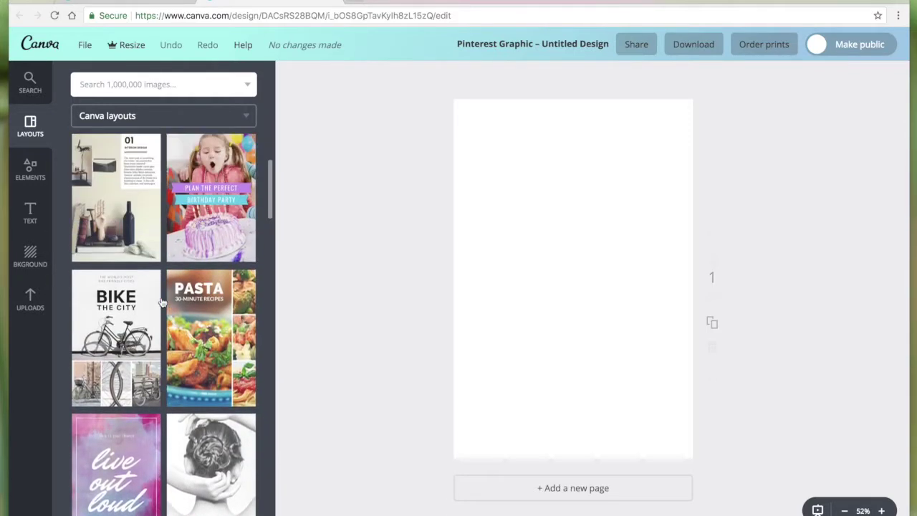
scroll(162, 302, "down", 4)
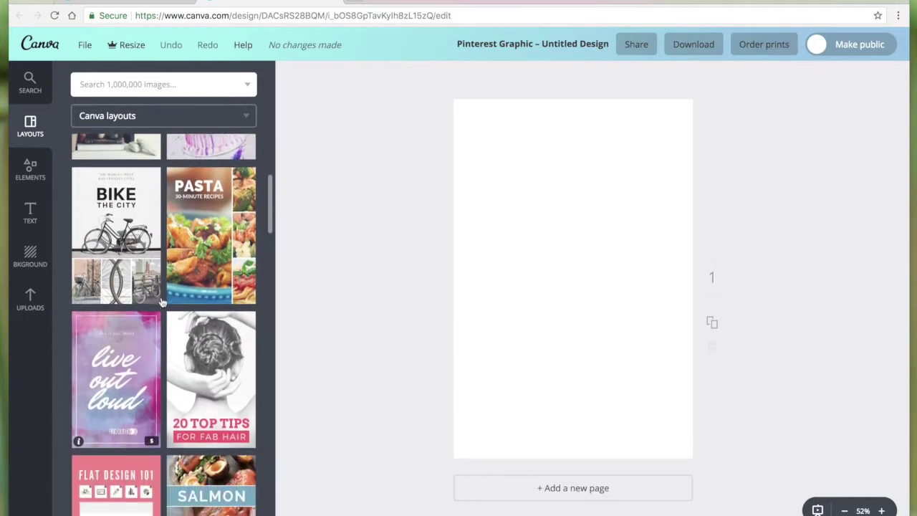
scroll(184, 328, "down", 1)
scroll(112, 201, "up", 5)
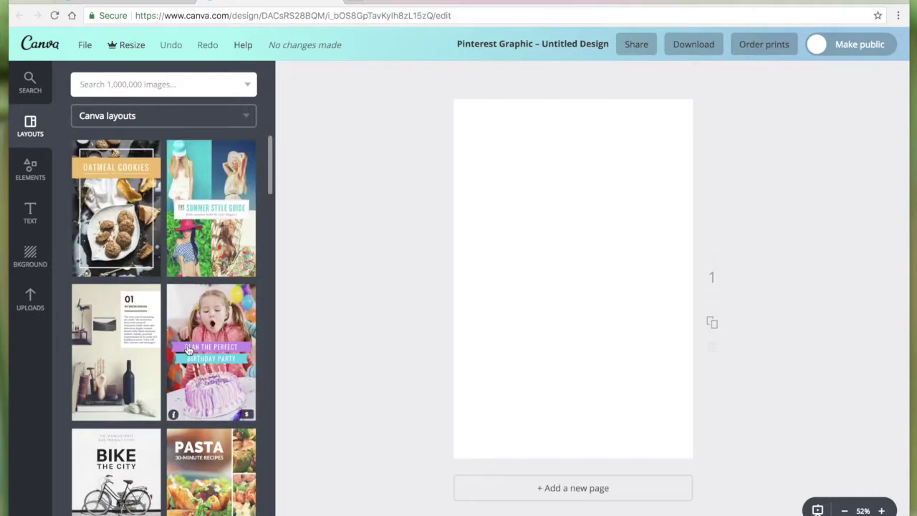
left_click(111, 203)
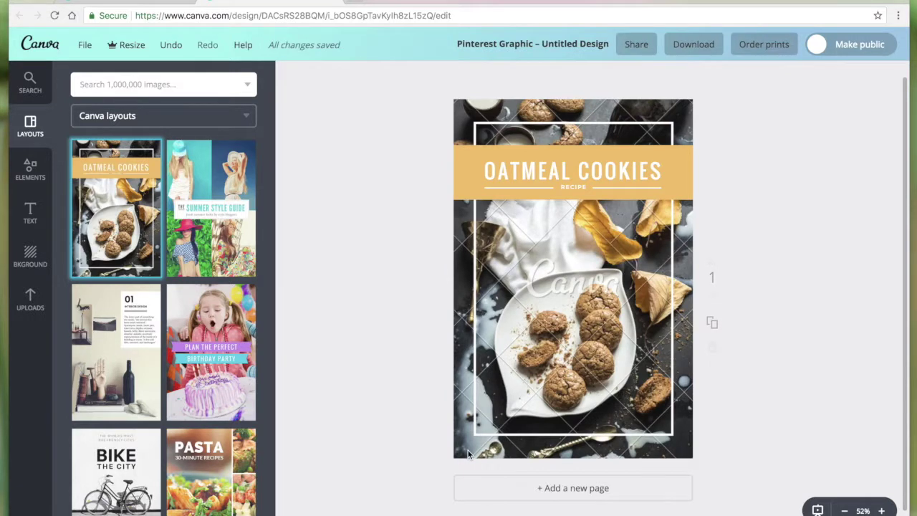
Select the cookie background photo, then switch to the Canva designs home tab.
left_click(467, 451)
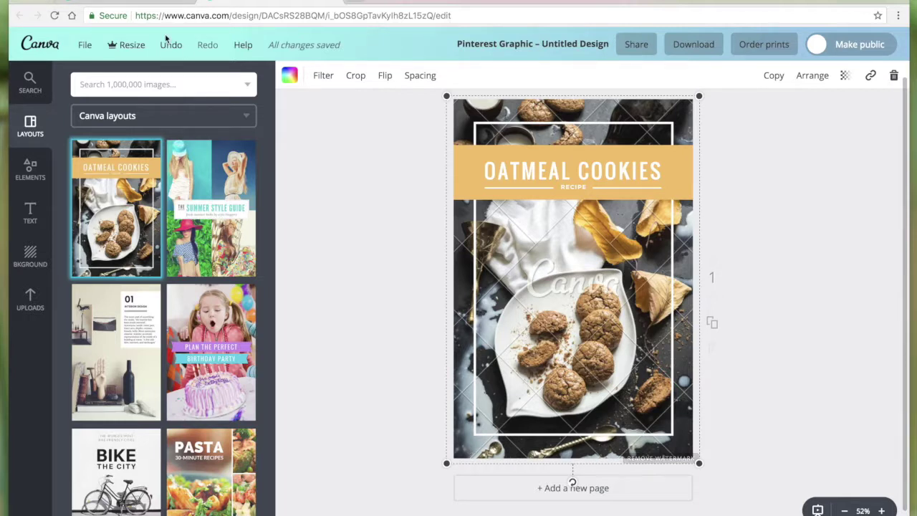
left_click(142, 3)
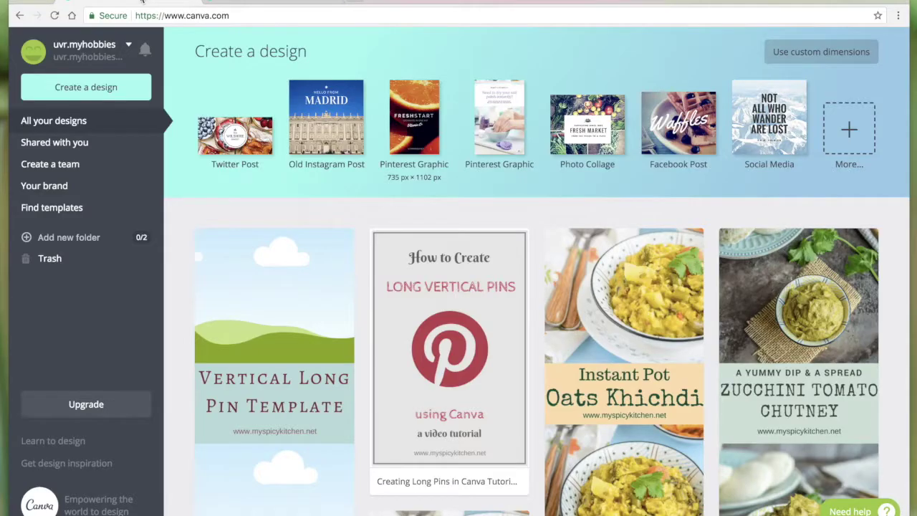
Look over the IP Oats Khichdi Pin, then return to the Oatmeal Cookies editor tab.
scroll(636, 270, "down", 3)
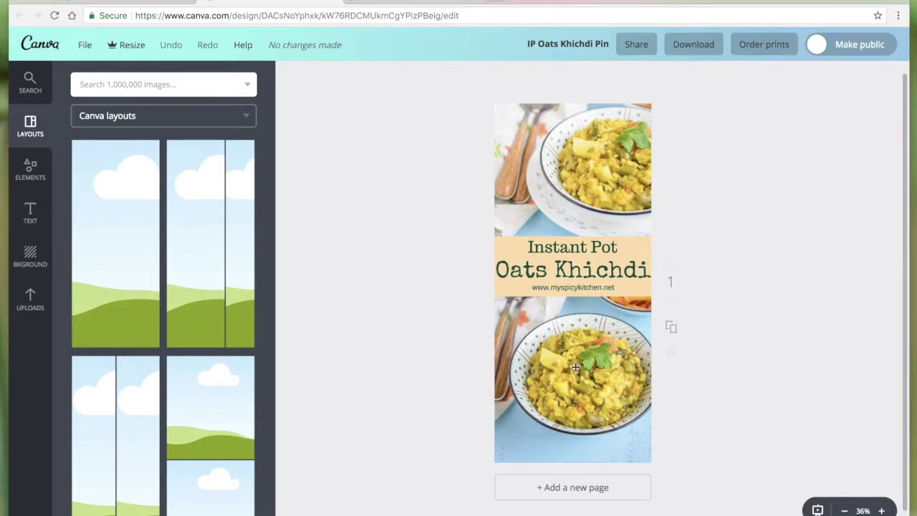
left_click(333, 4)
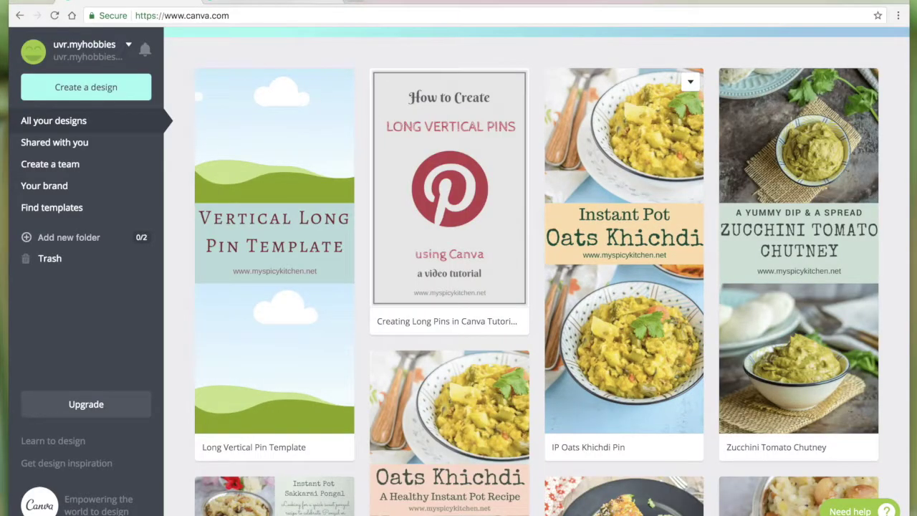
left_click(334, 3)
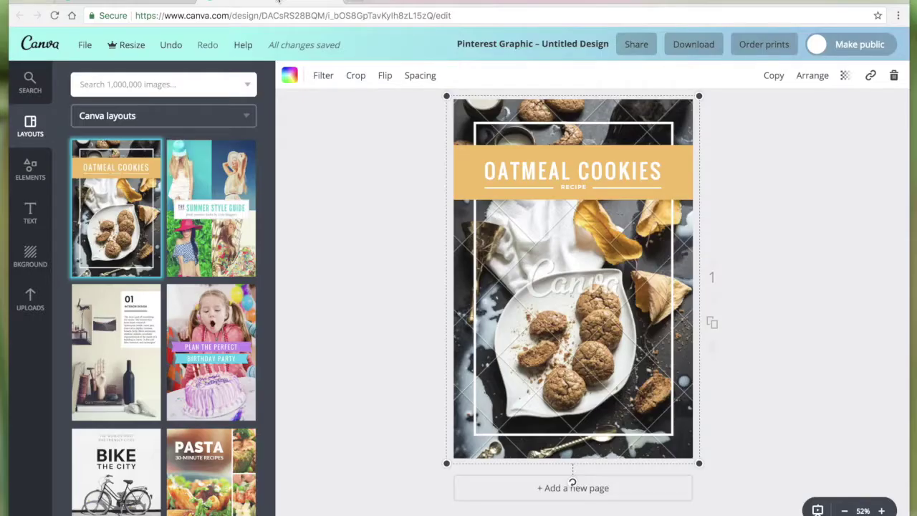
Delete the cookie background photo from the Oatmeal Cookies design.
left_click(398, 310)
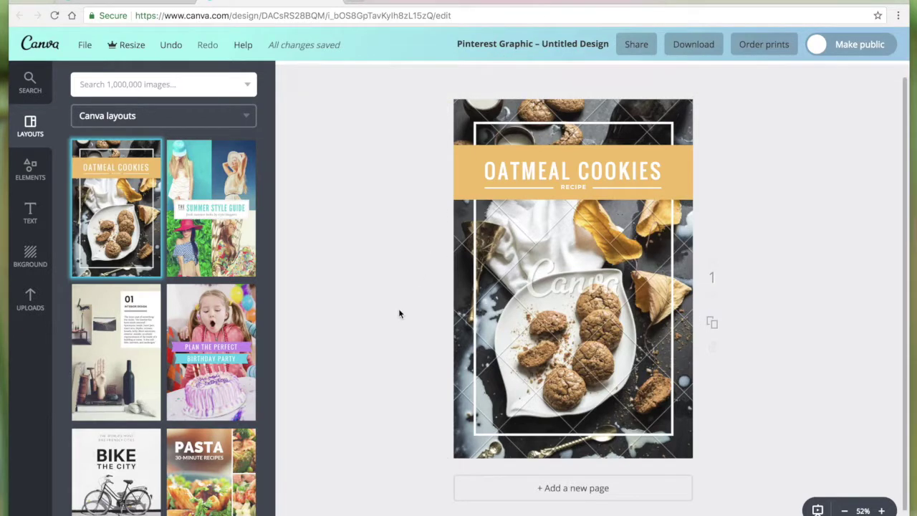
left_click(597, 237)
left_click(770, 173)
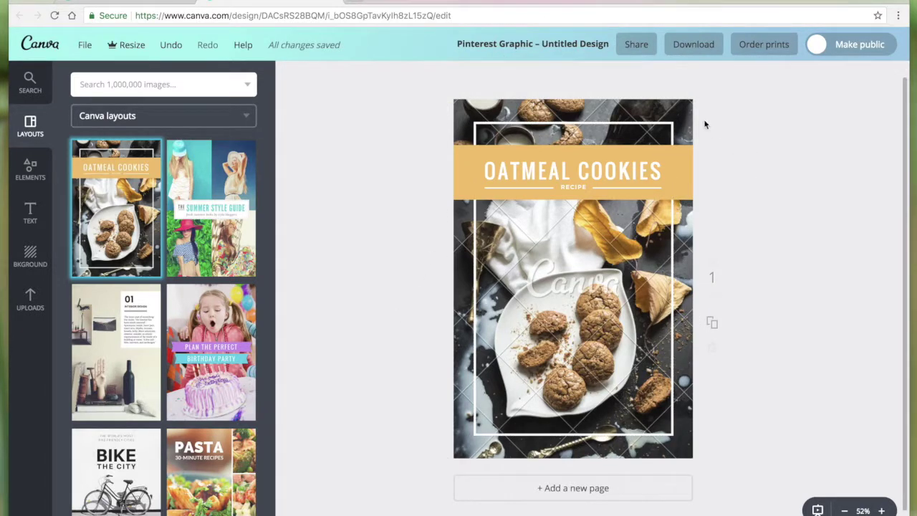
left_click(688, 99)
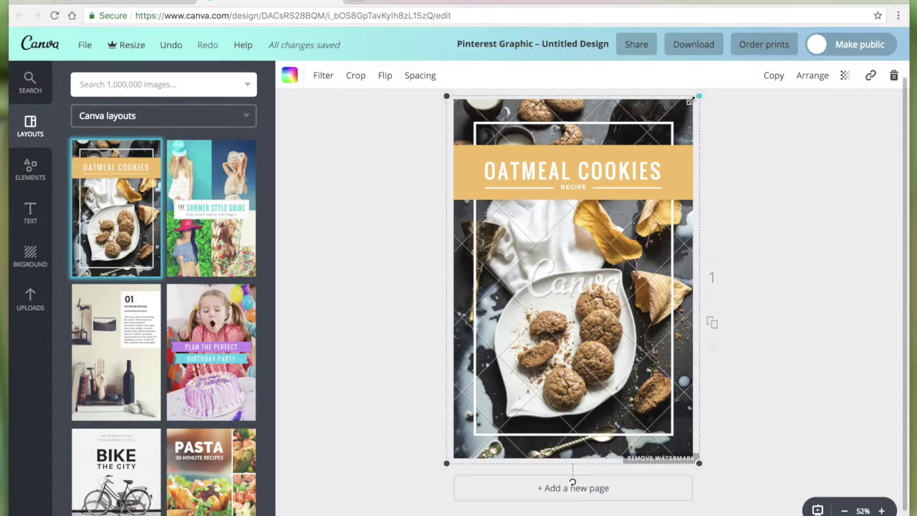
left_click(893, 77)
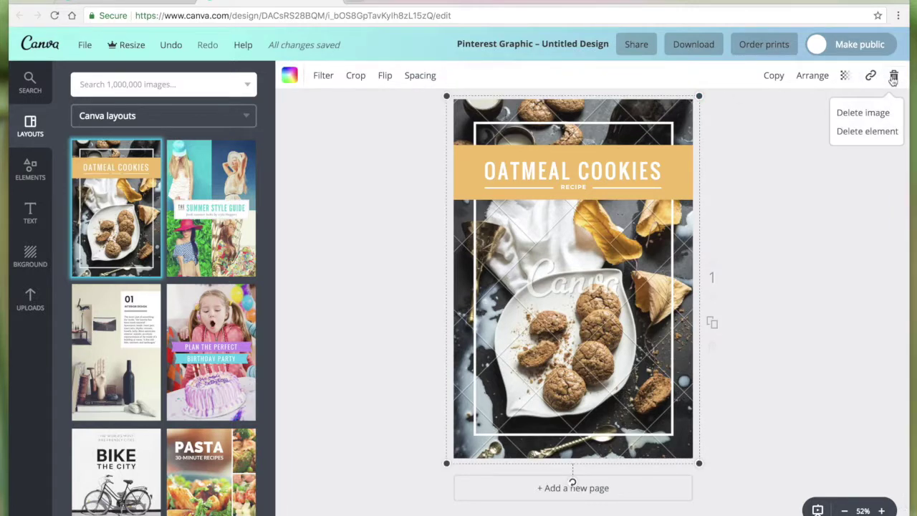
left_click(880, 130)
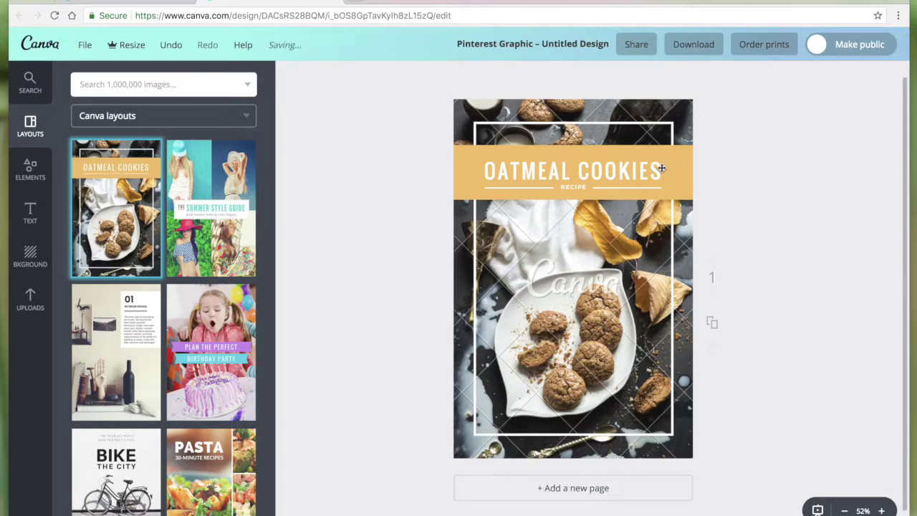
left_click(603, 301)
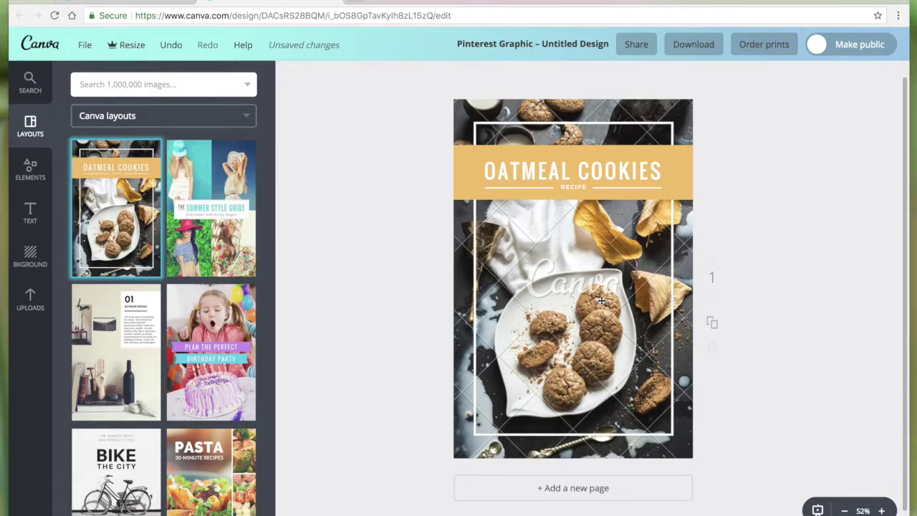
left_click(458, 113)
key("Delete")
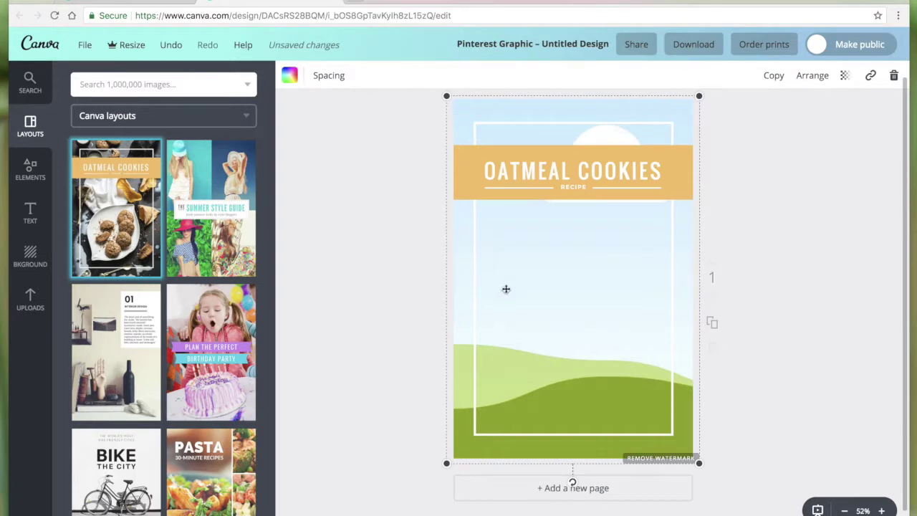
Close the Oatmeal Cookies design and leave without saving the changes.
left_click(515, 167)
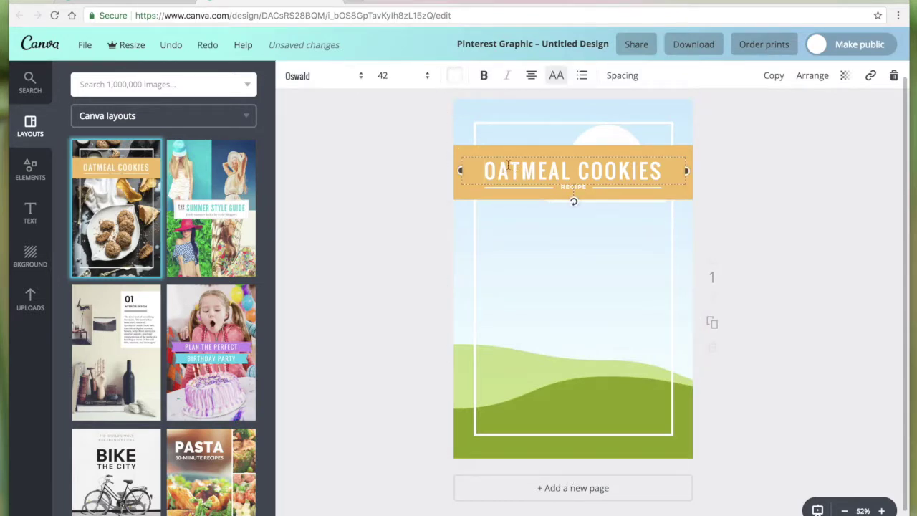
left_click(335, 3)
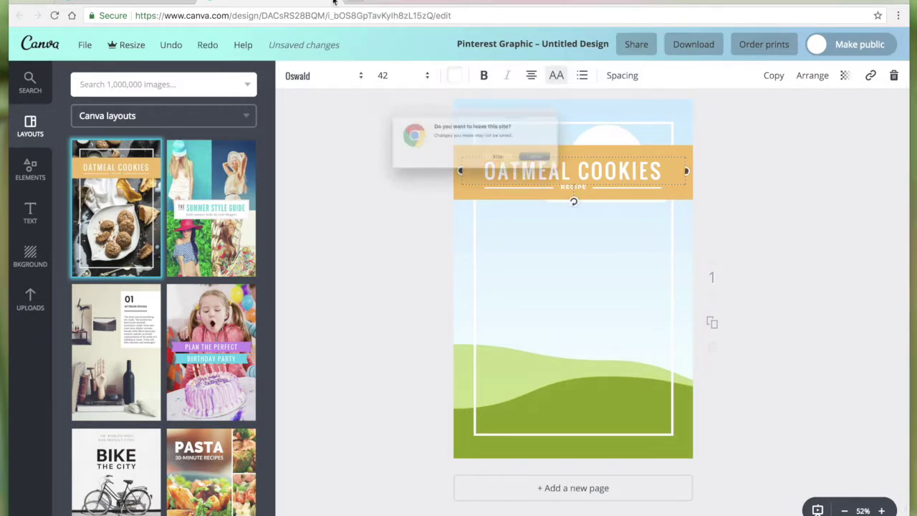
left_click(558, 166)
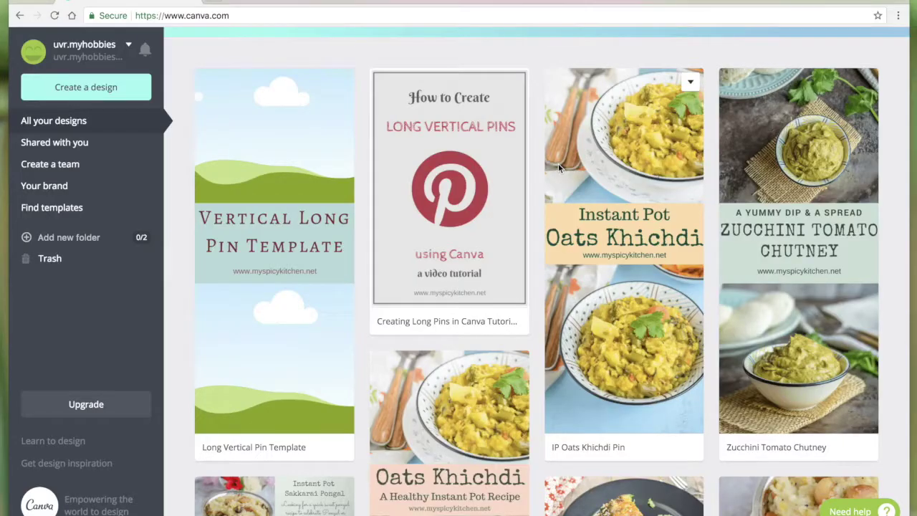
scroll(507, 123, "up", 3)
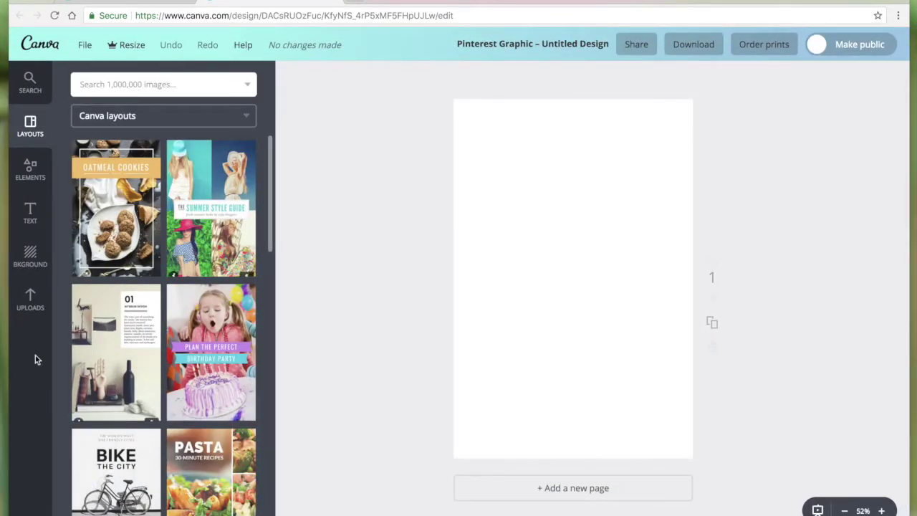
Place the uploaded green chutney bowl photo and stretch it to cover the whole page.
left_click(30, 299)
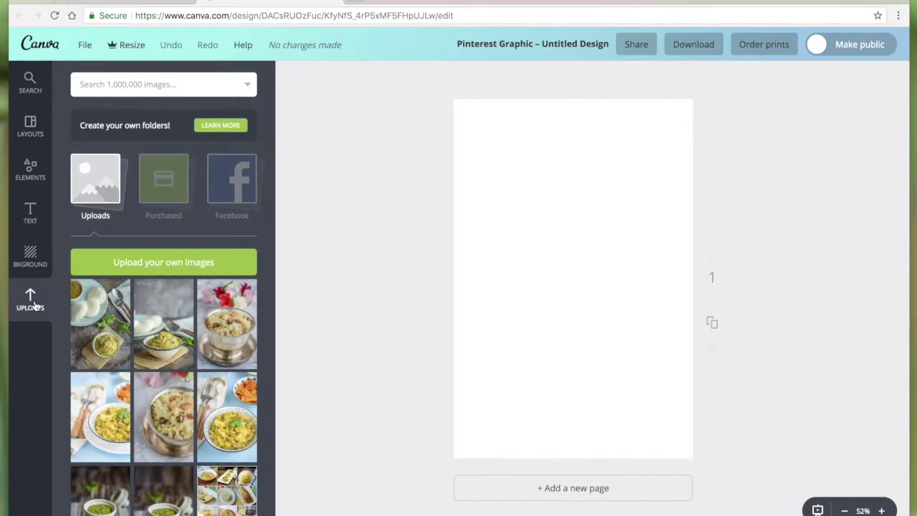
scroll(192, 292, "down", 1)
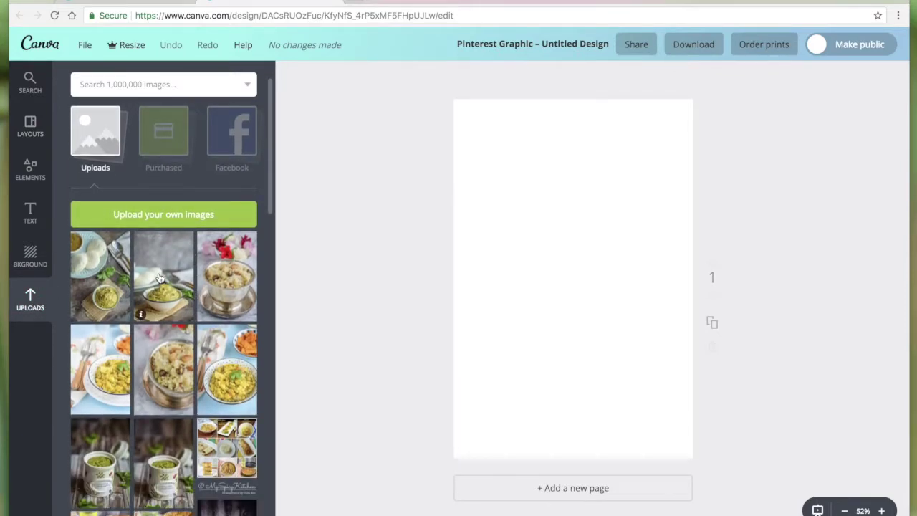
left_click_drag(159, 278, 537, 287)
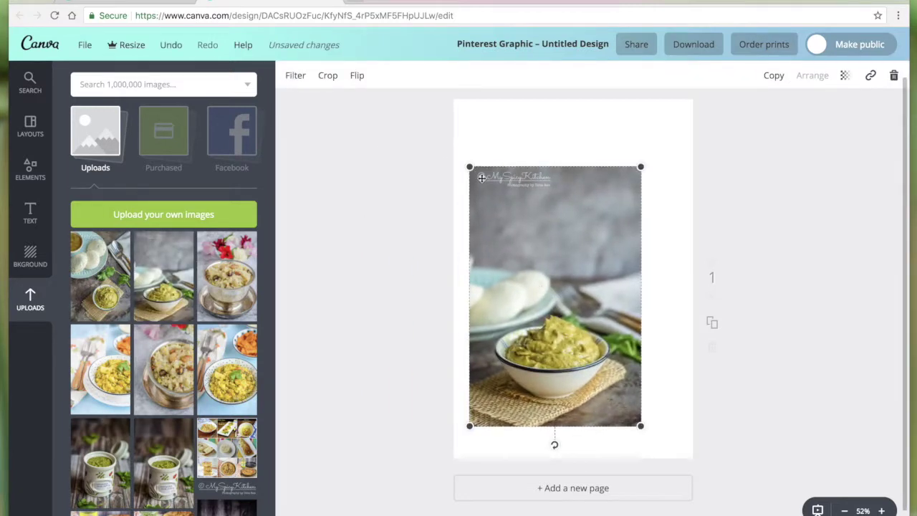
left_click_drag(469, 166, 456, 84)
left_click_drag(640, 100, 779, 85)
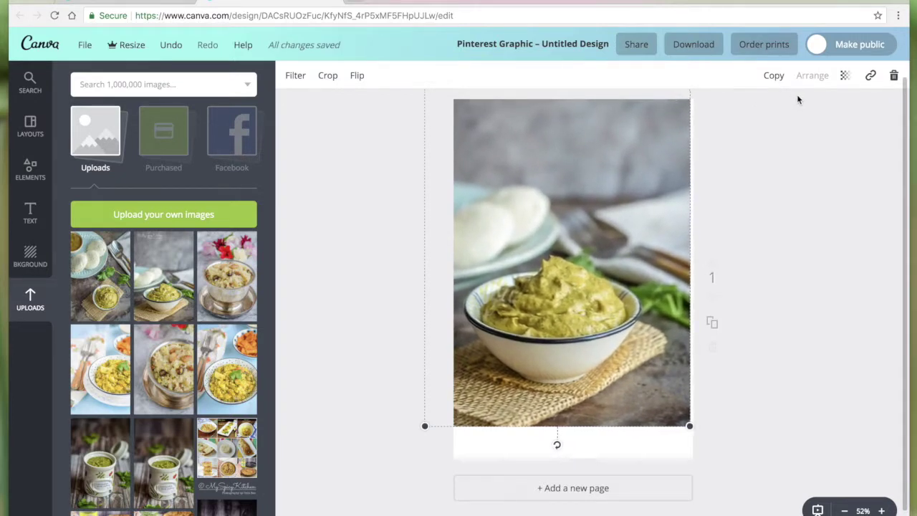
mouse_move(554, 211)
left_mouse_down()
mouse_move(559, 251)
mouse_move(556, 225)
left_mouse_up()
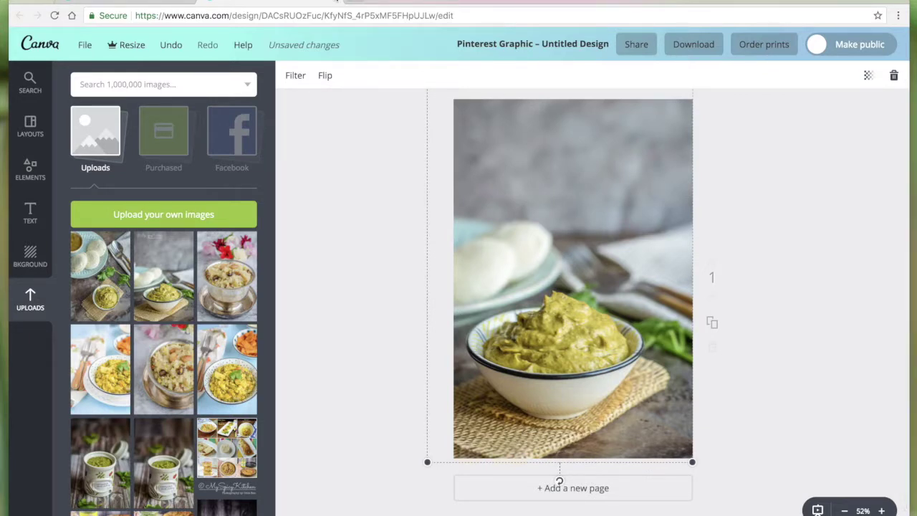
left_click(335, 1)
Confirm leaving the unsaved design and return to the top of All your designs.
left_click(582, 168)
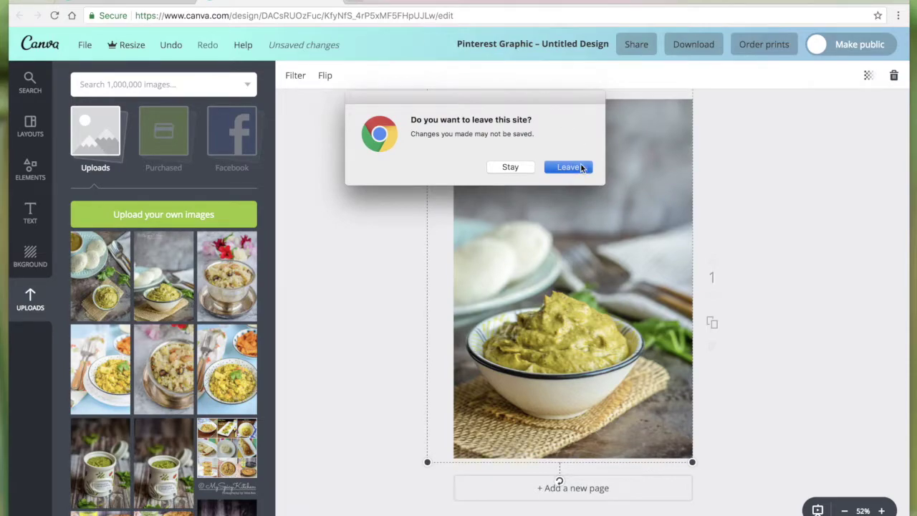
scroll(494, 473, "down", 10)
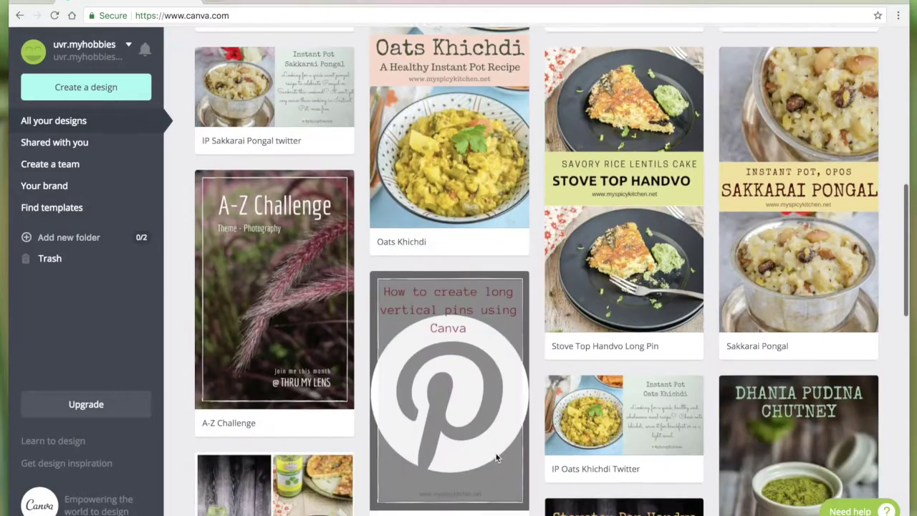
scroll(496, 453, "down", 3)
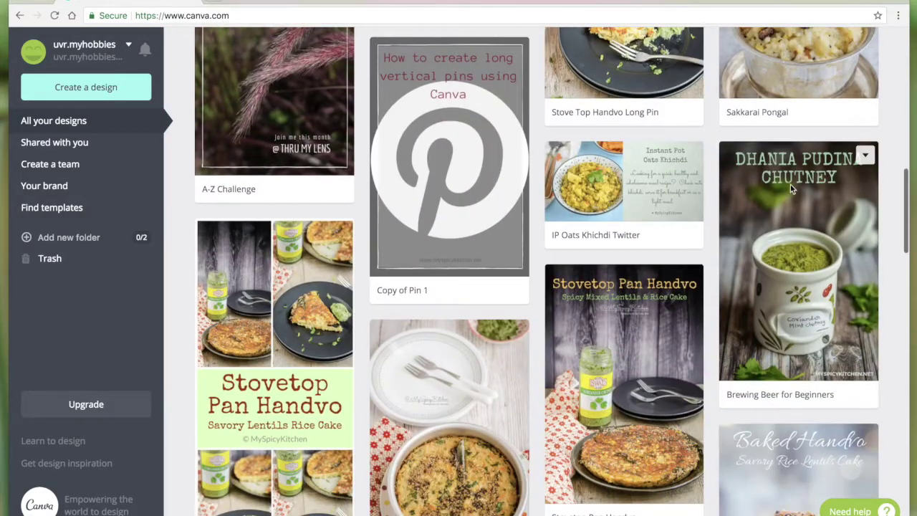
scroll(787, 451, "down", 9)
scroll(788, 450, "up", 2)
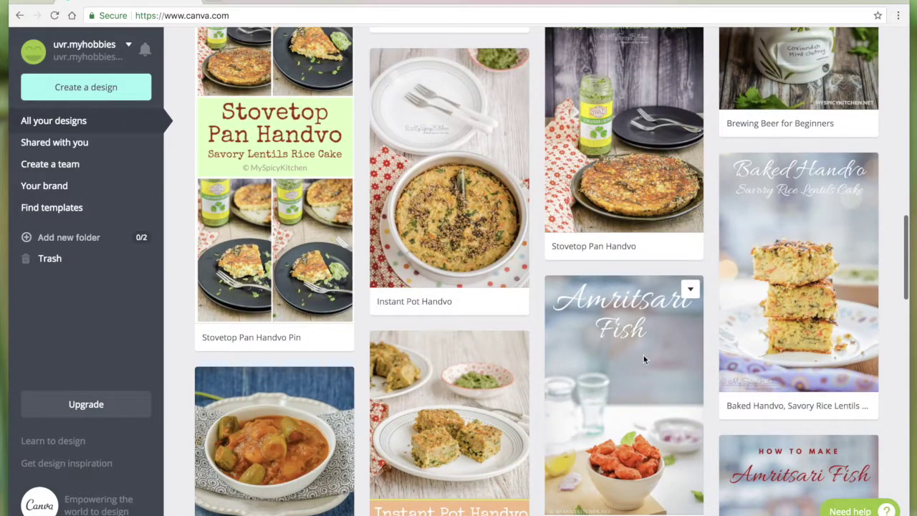
scroll(643, 355, "up", 5)
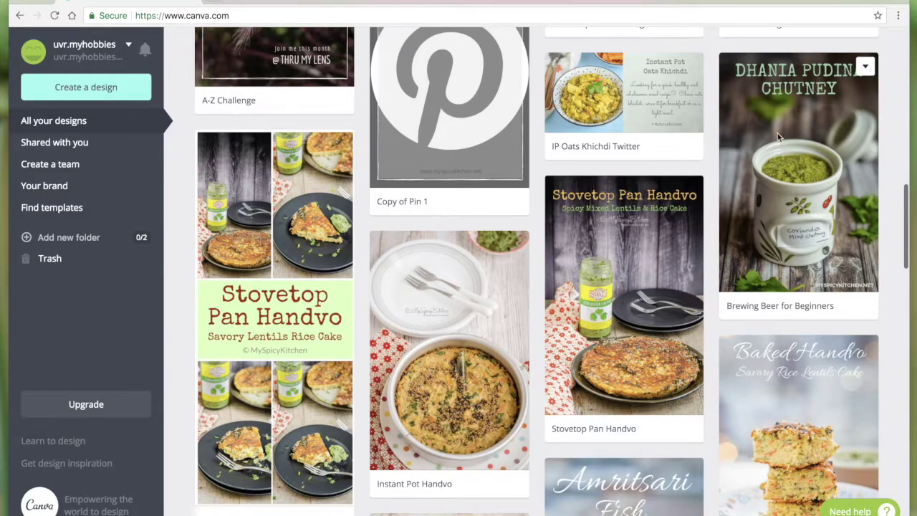
scroll(776, 165, "up", 3)
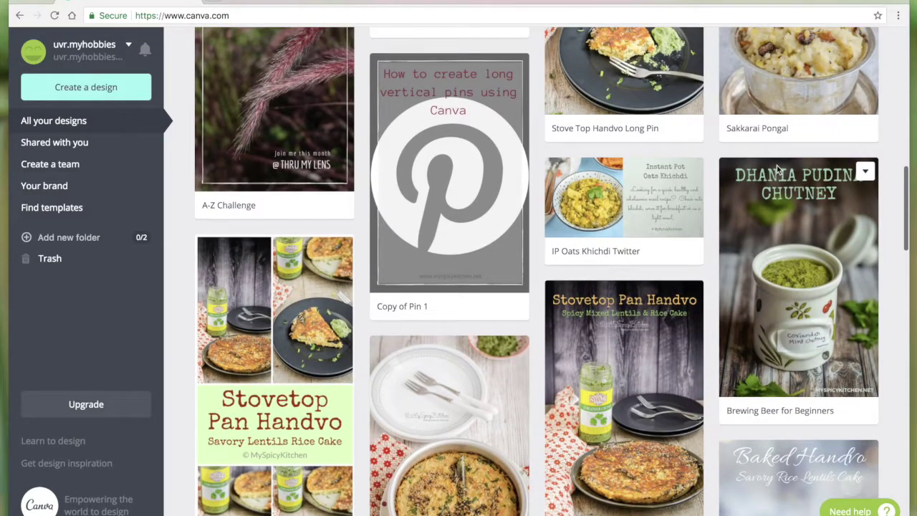
scroll(778, 169, "up", 2)
scroll(778, 169, "down", 5)
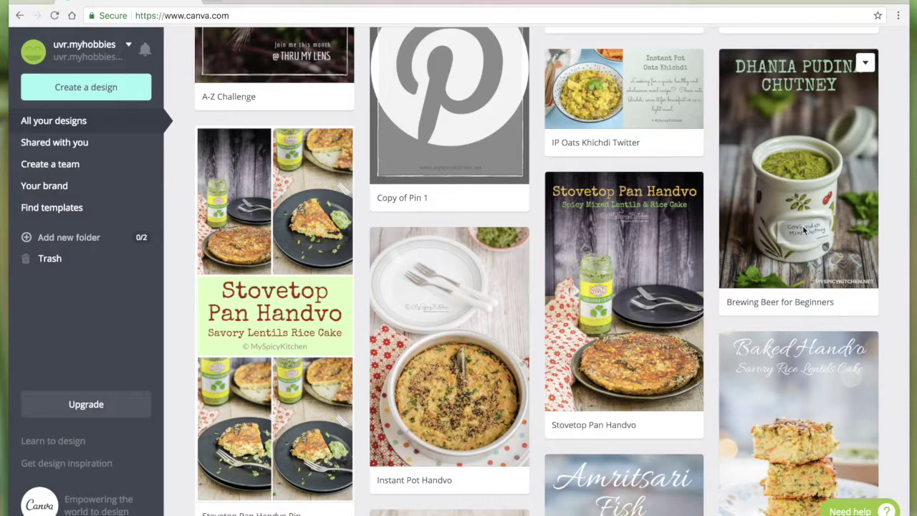
scroll(803, 228, "up", 6)
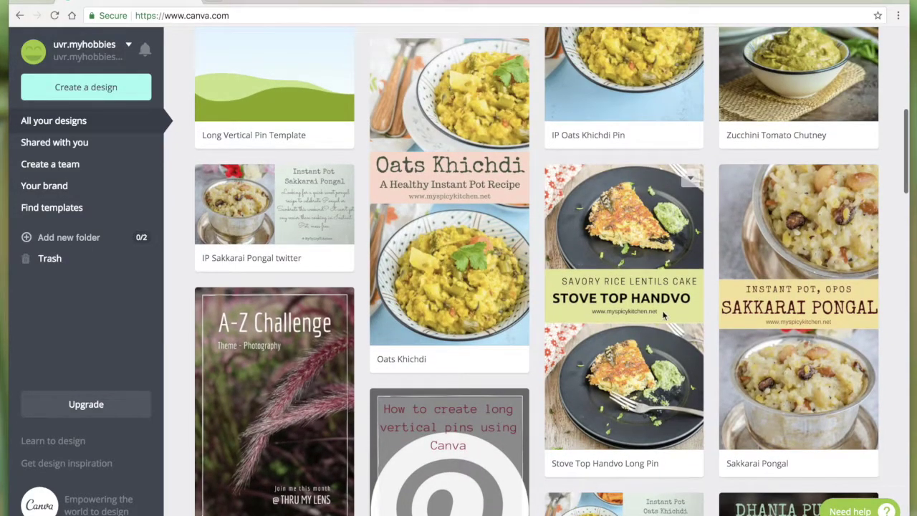
scroll(632, 227, "up", 7)
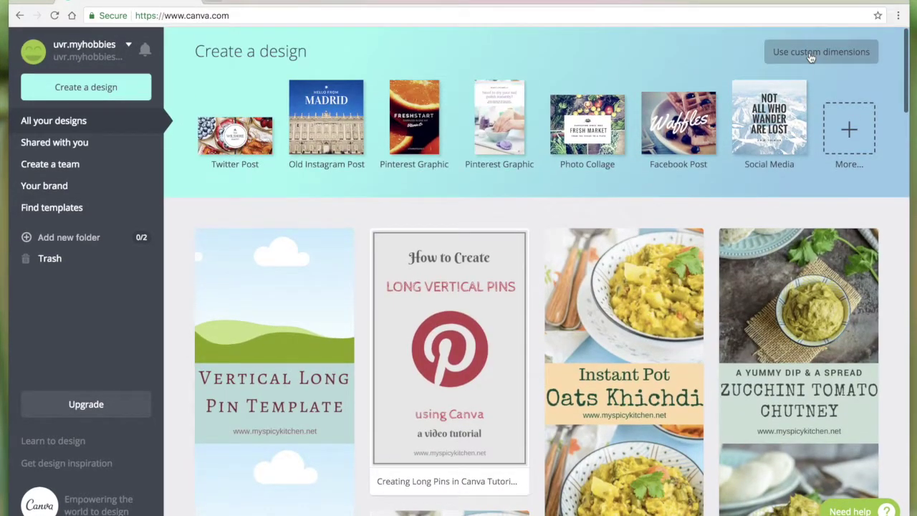
Enter custom dimensions of 700 px width and 1600 px height for a new design.
left_click(810, 58)
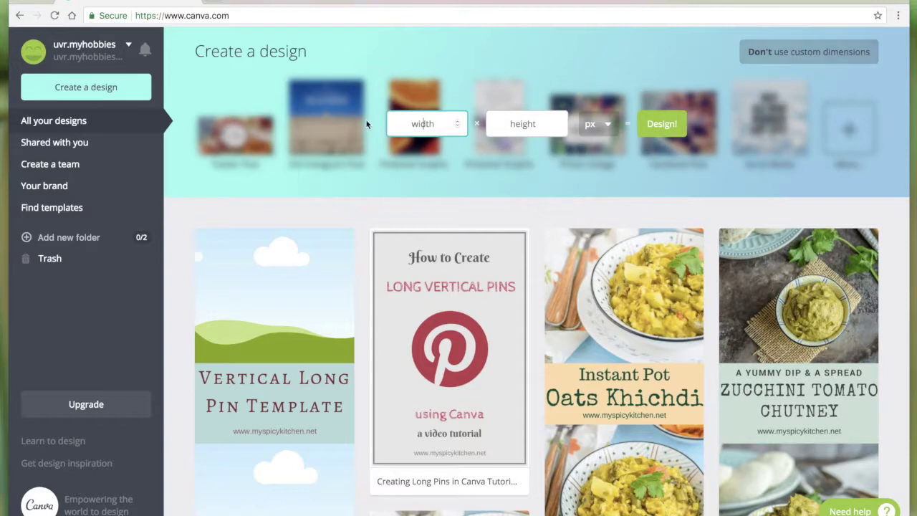
type("700")
left_click(522, 123)
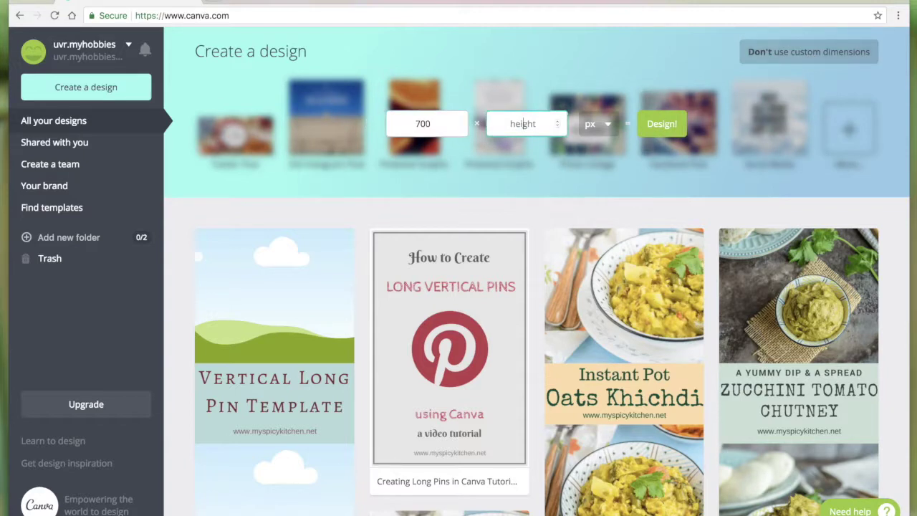
type("1600")
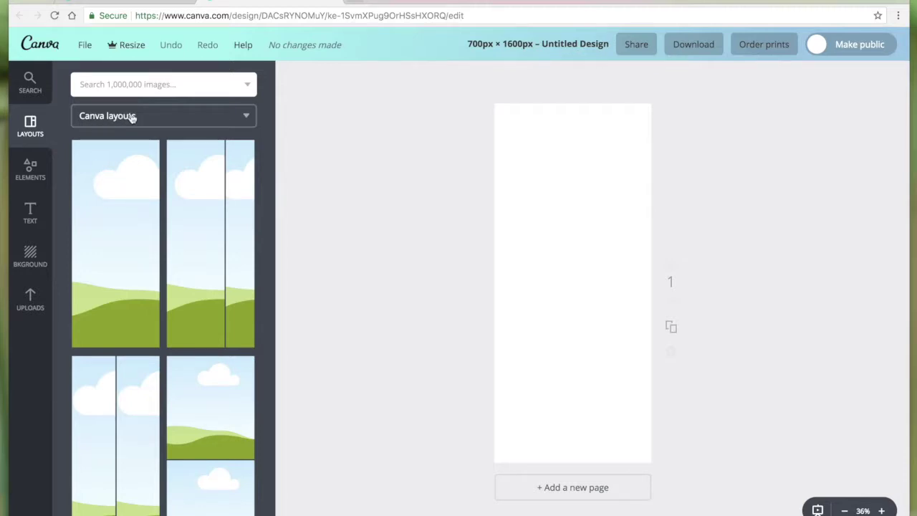
scroll(104, 218, "down", 3)
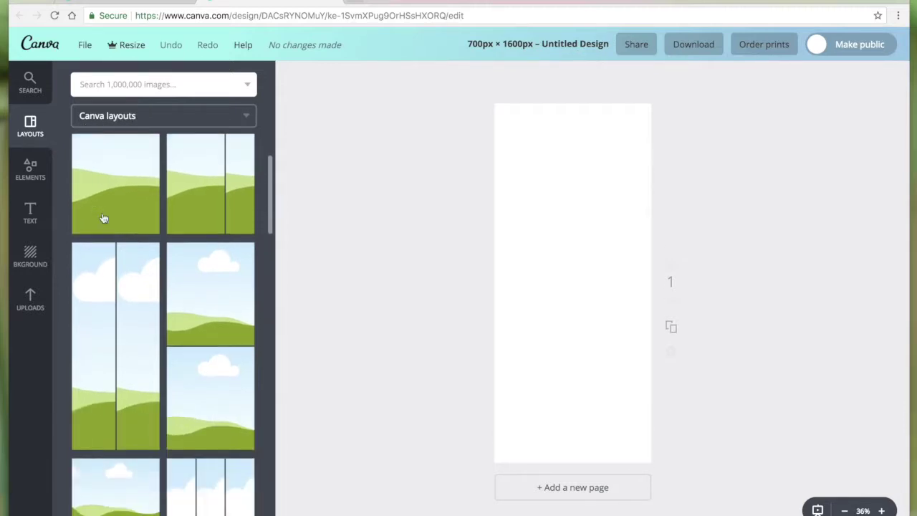
scroll(103, 218, "up", 3)
scroll(103, 217, "down", 2)
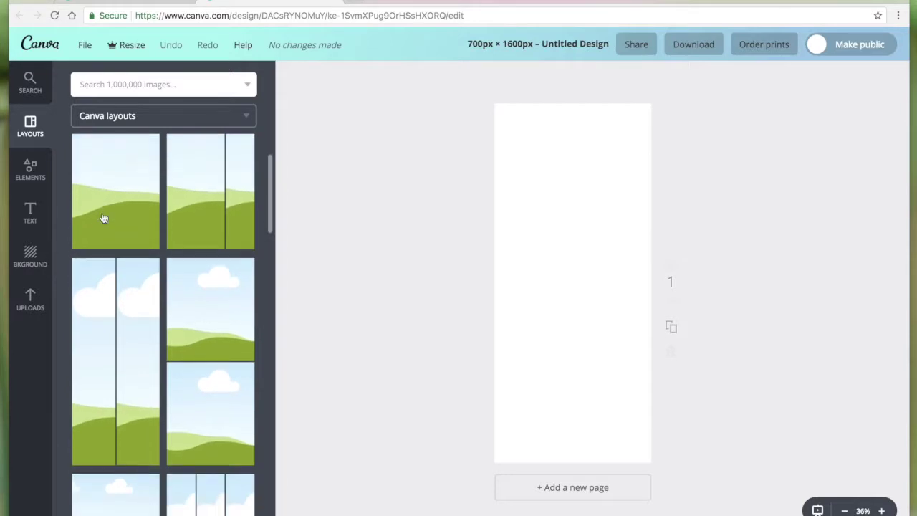
scroll(103, 218, "up", 2)
scroll(103, 217, "down", 2)
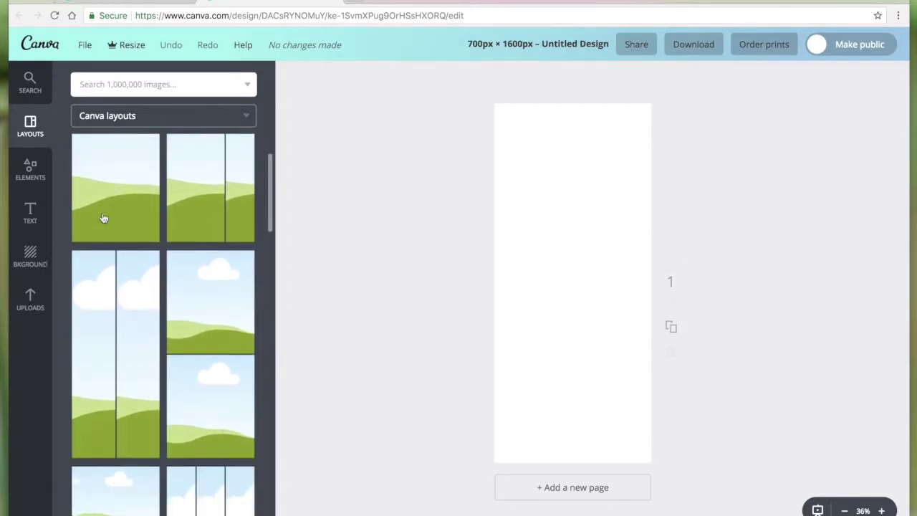
left_click(217, 280)
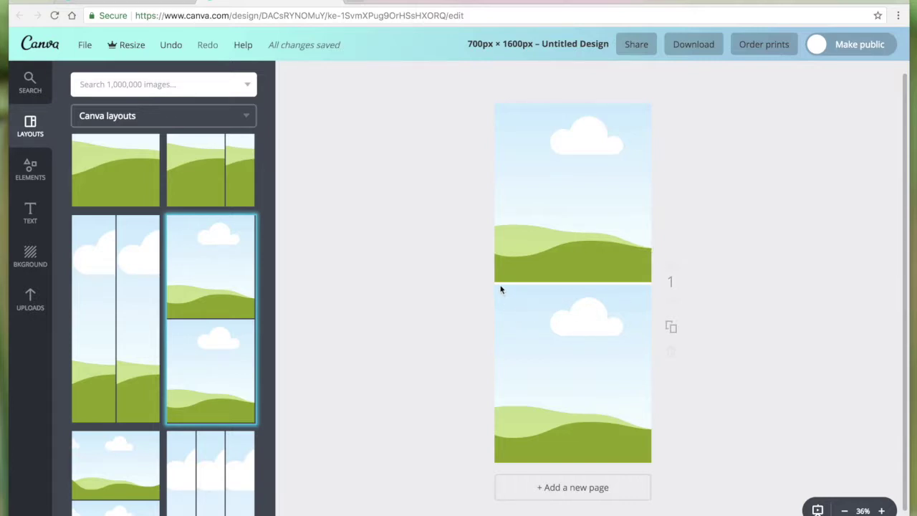
left_click(518, 148)
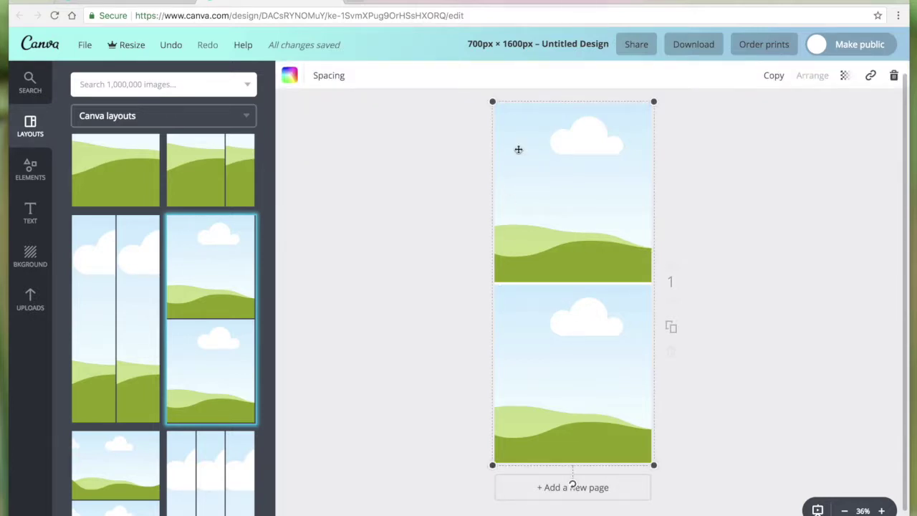
key("Delete")
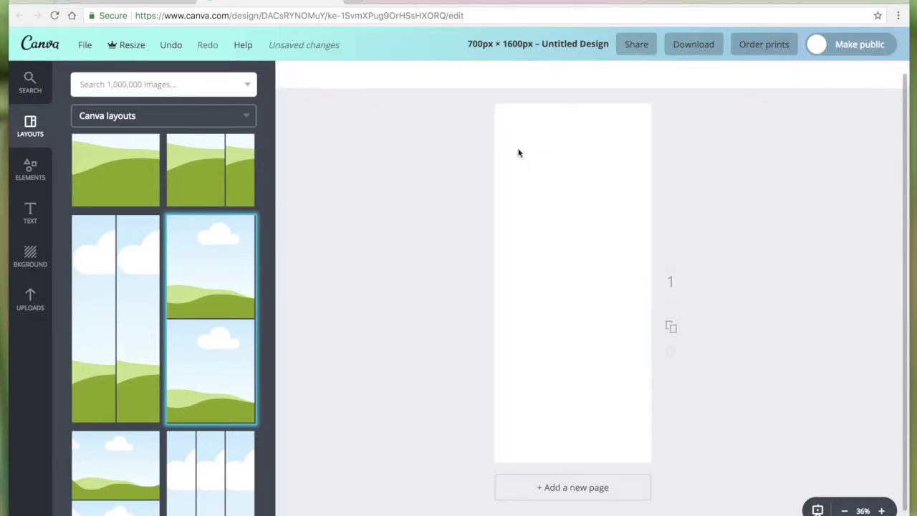
Place the idli-and-chutney and chutney bowl photos on the page, then delete both.
left_click(29, 301)
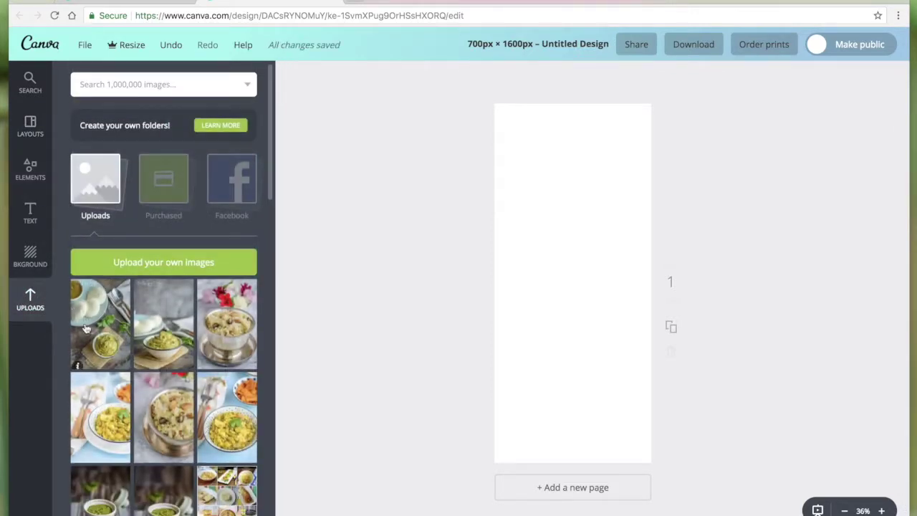
left_click_drag(93, 326, 552, 347)
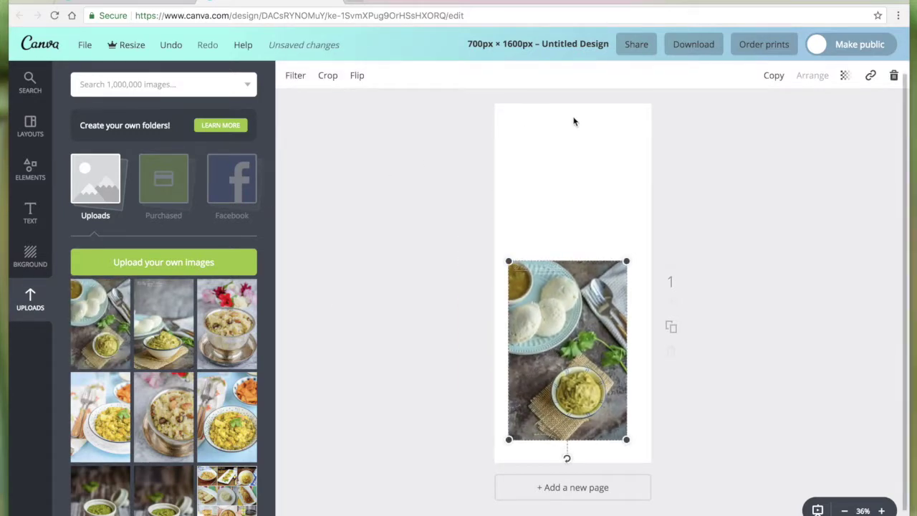
left_click_drag(183, 334, 568, 188)
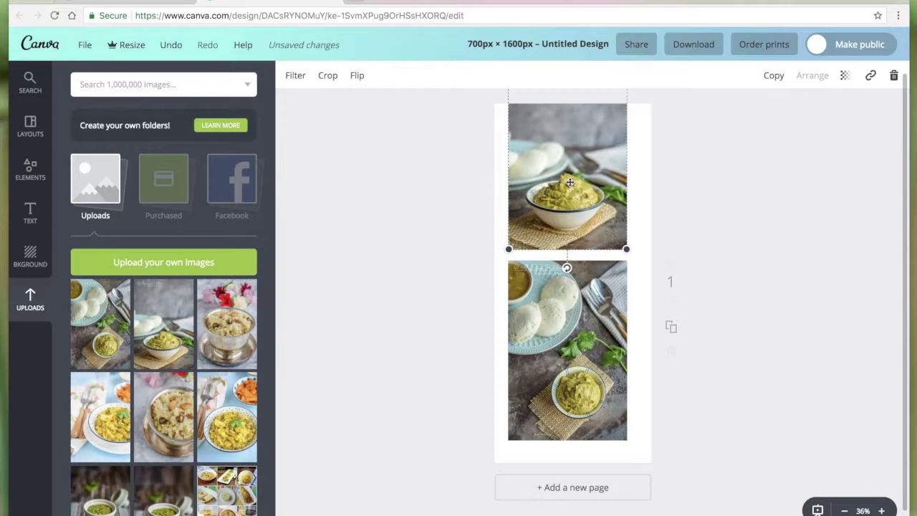
key("Delete")
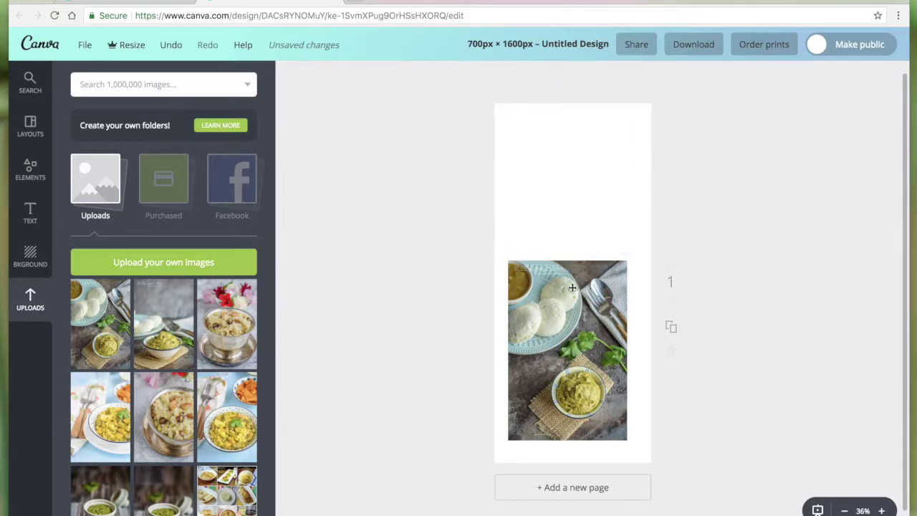
left_click(572, 336)
key("Delete")
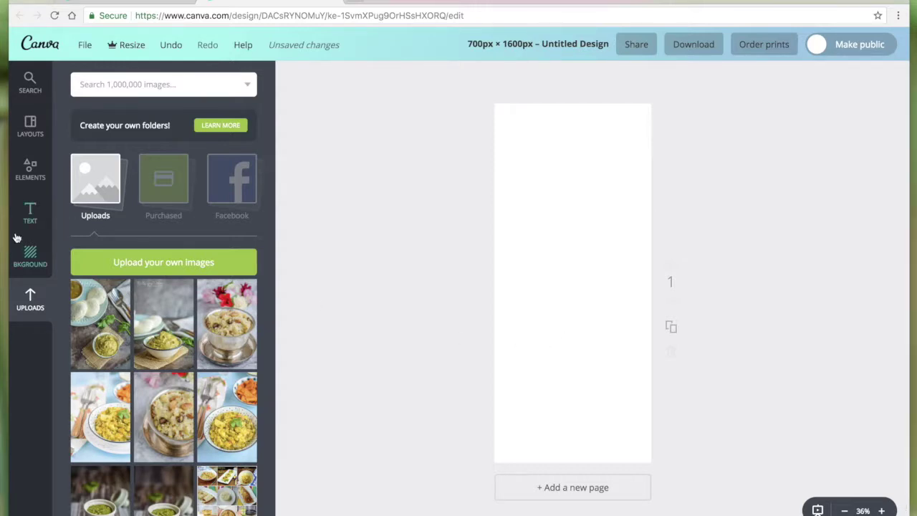
left_click(31, 135)
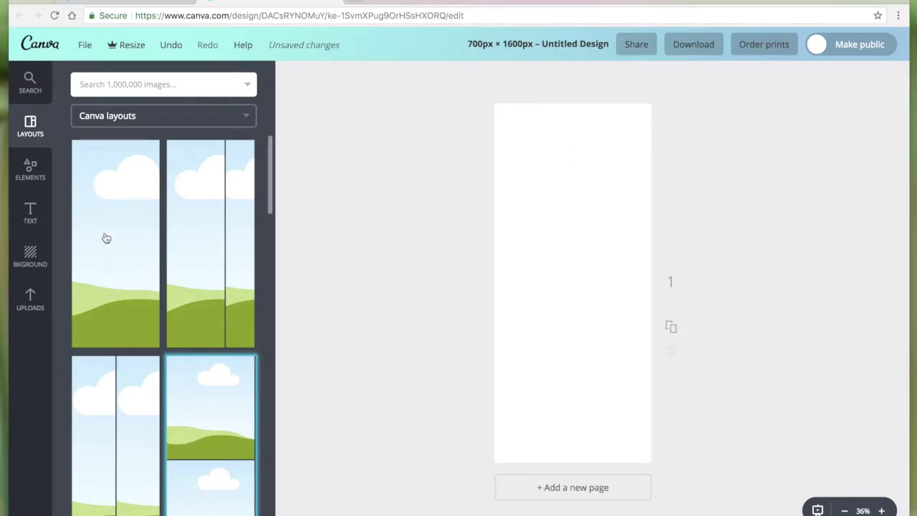
Apply the single full-page photo layout, then shrink and reposition its photo frame.
left_click(106, 237)
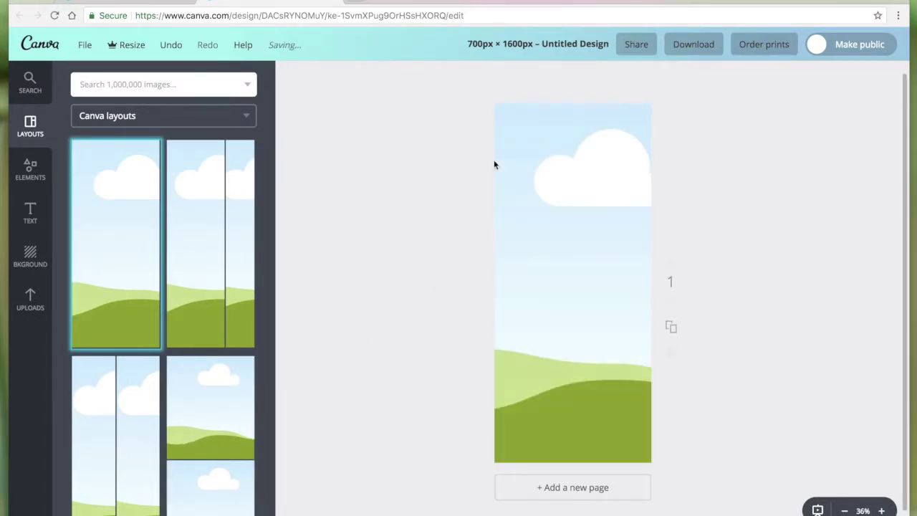
left_click(549, 187)
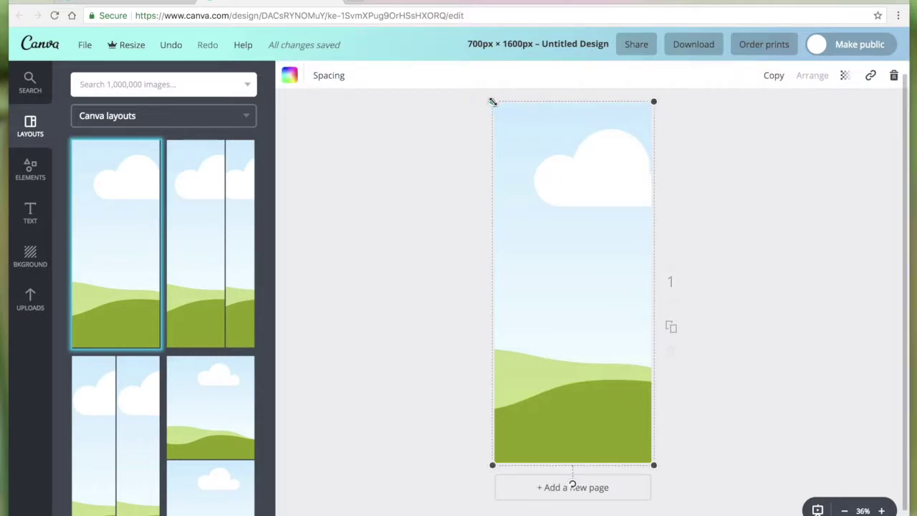
left_click_drag(492, 101, 492, 315)
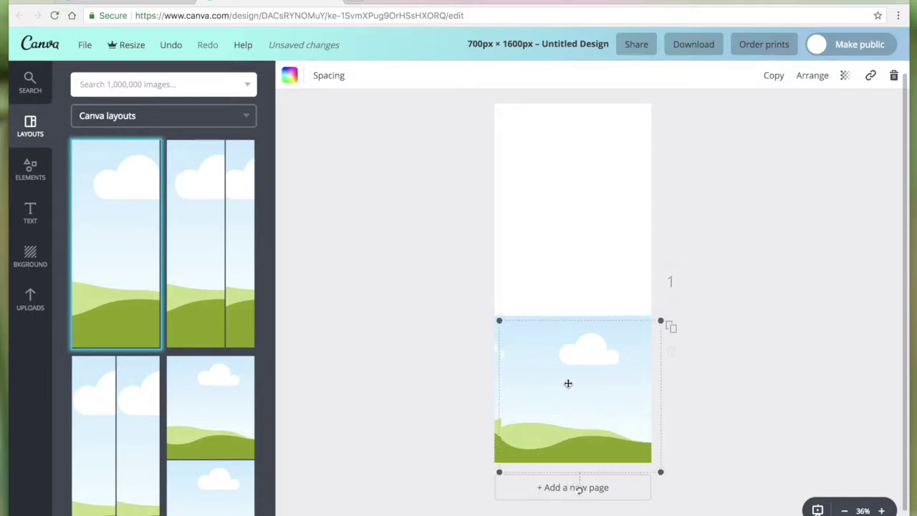
left_click_drag(578, 377, 570, 159)
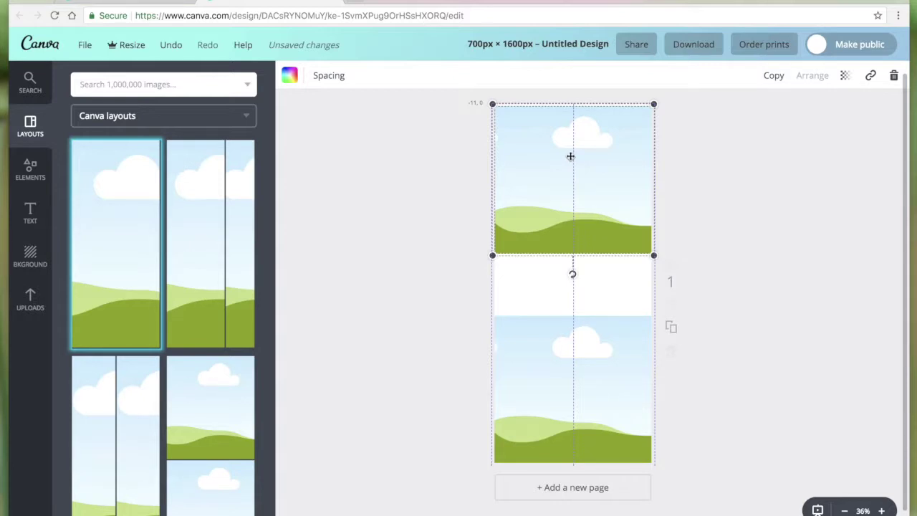
Nudge the top image frame flush with the page top, leaving a white gap above the bottom placeholder.
left_click_drag(570, 156, 570, 155)
left_click(456, 243)
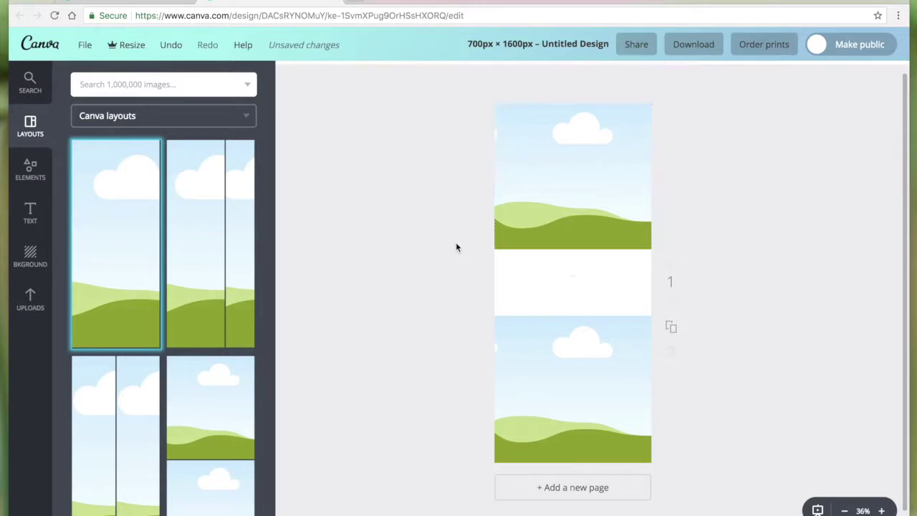
left_click(593, 378)
left_click(413, 383)
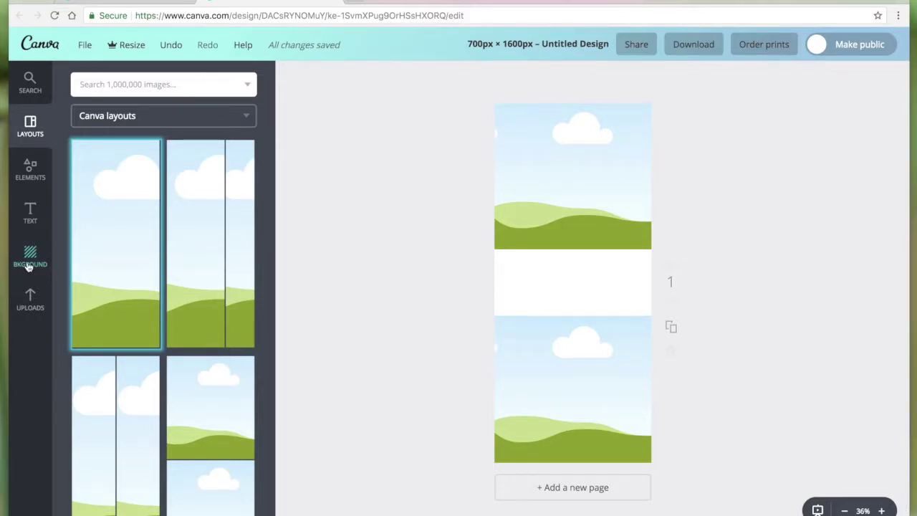
left_click(28, 267)
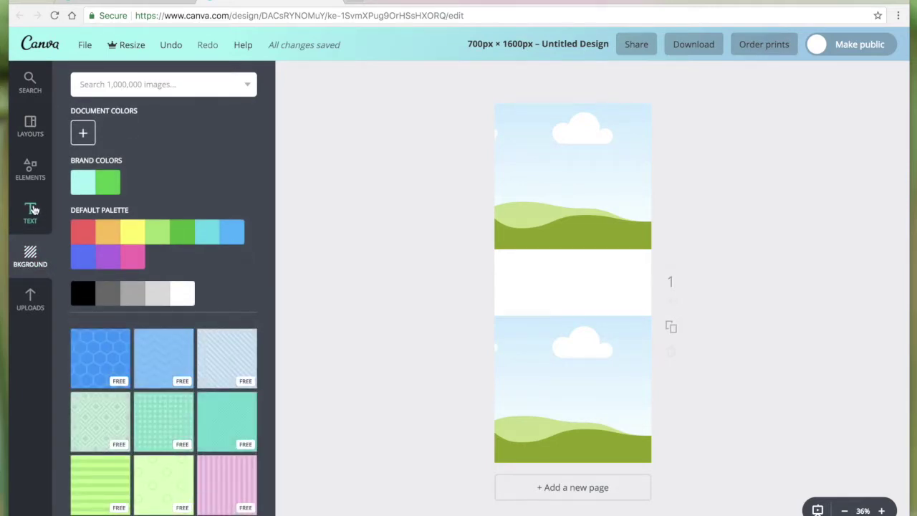
Add a plain square shape from Elements > Shapes to the pin.
left_click(30, 175)
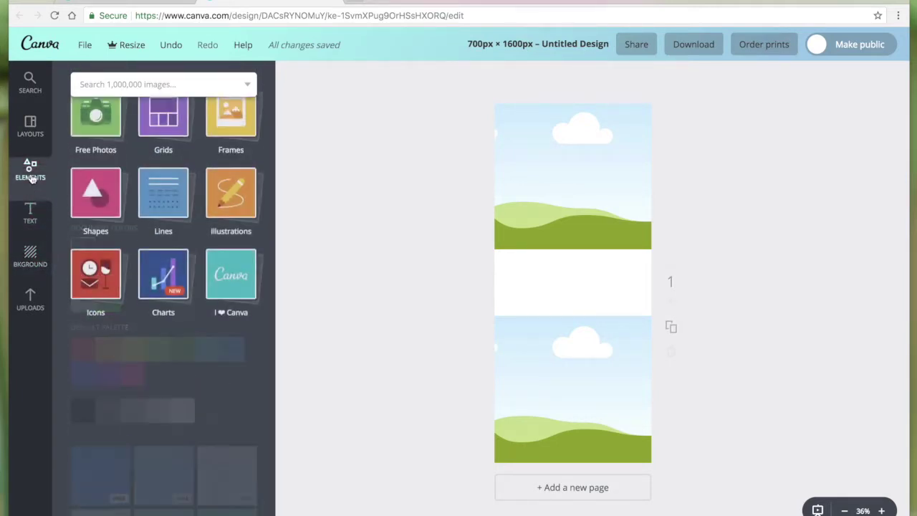
left_click(90, 226)
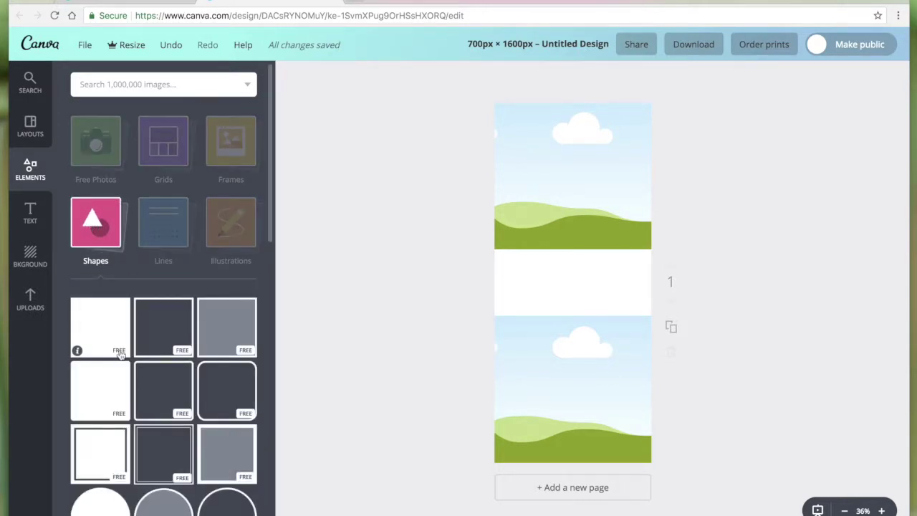
scroll(121, 355, "down", 2)
scroll(121, 355, "down", 5)
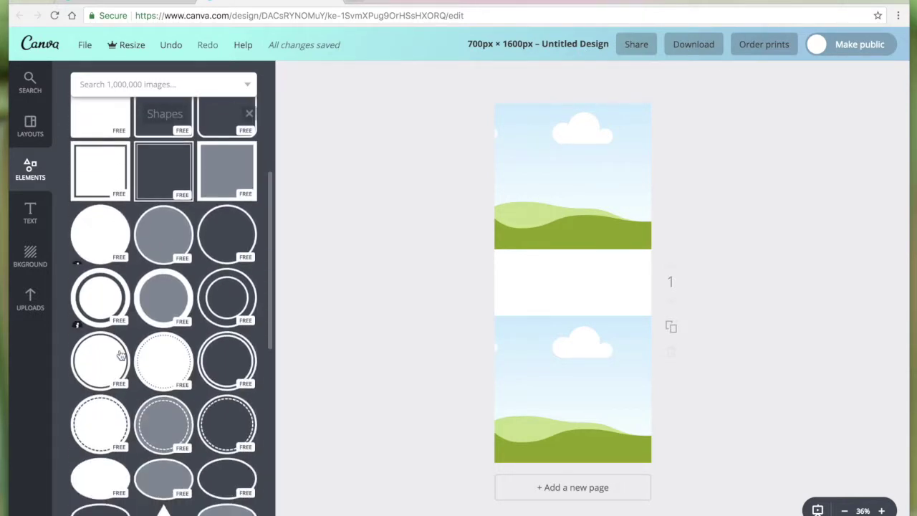
scroll(120, 355, "down", 4)
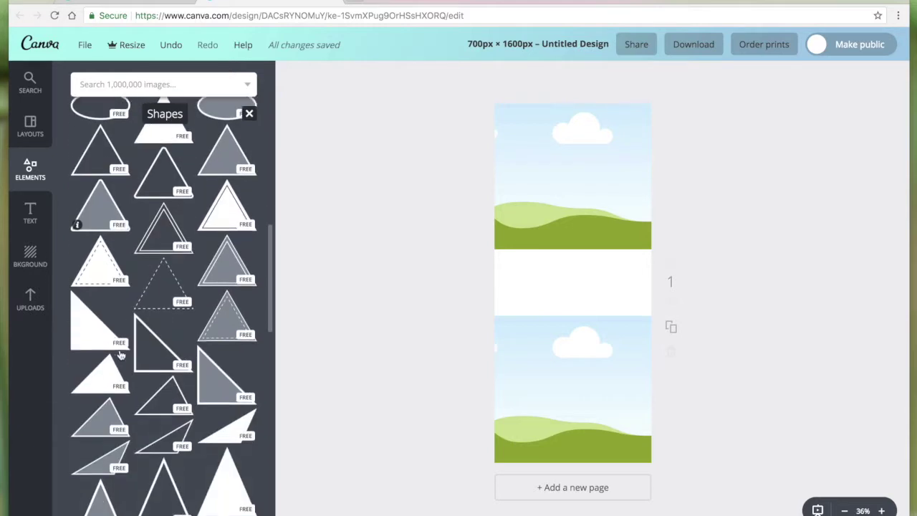
scroll(121, 354, "up", 4)
scroll(120, 355, "up", 8)
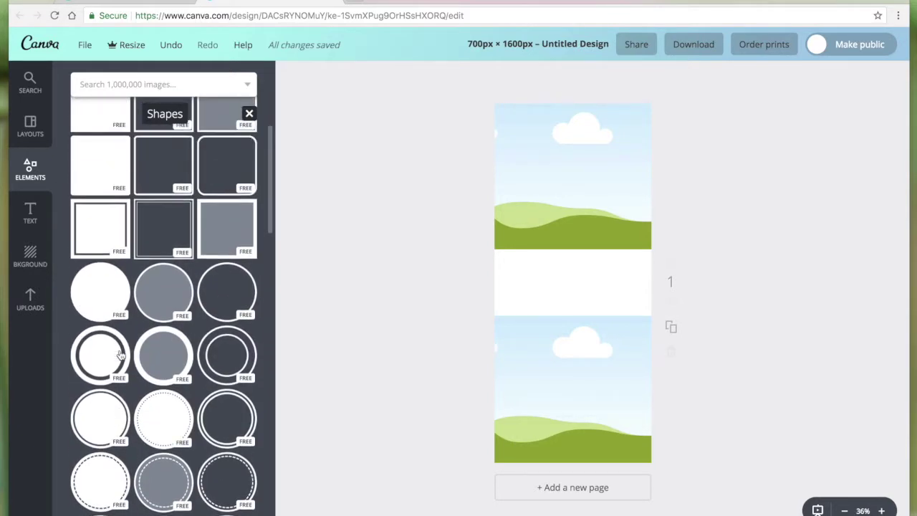
scroll(120, 356, "up", 1)
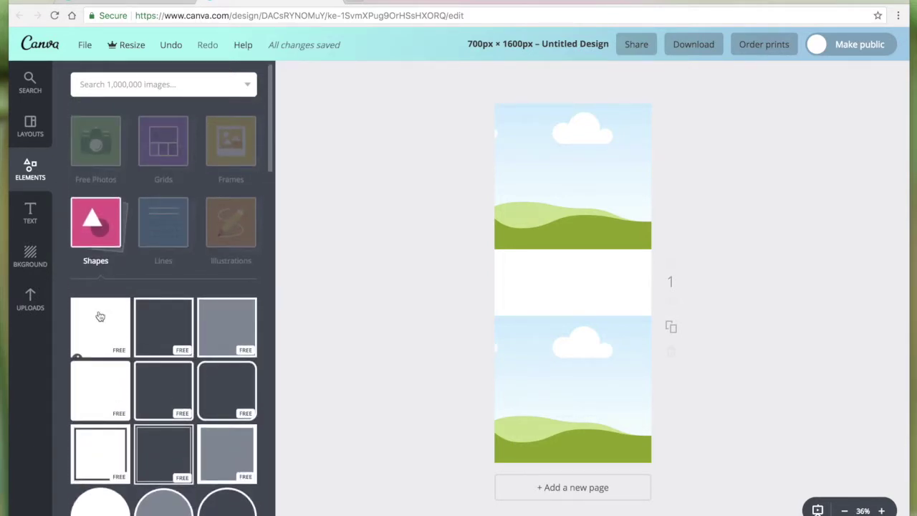
left_click(97, 315)
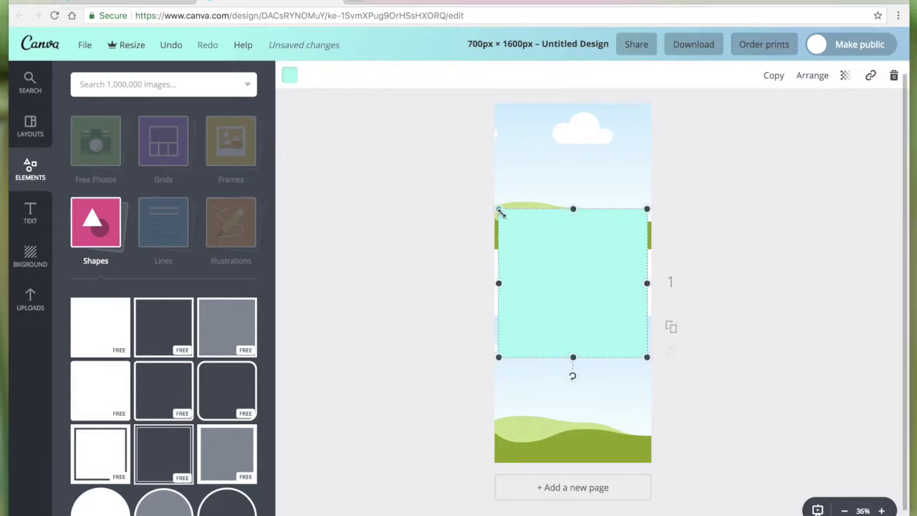
Stretch the square into a full-width cyan band filling the gap between the two image areas.
left_click_drag(497, 208, 492, 203)
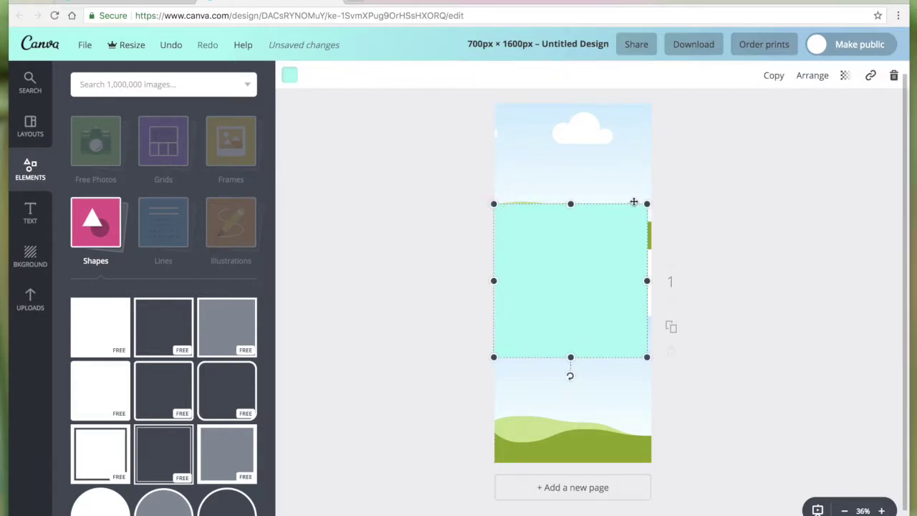
left_click_drag(647, 204, 652, 199)
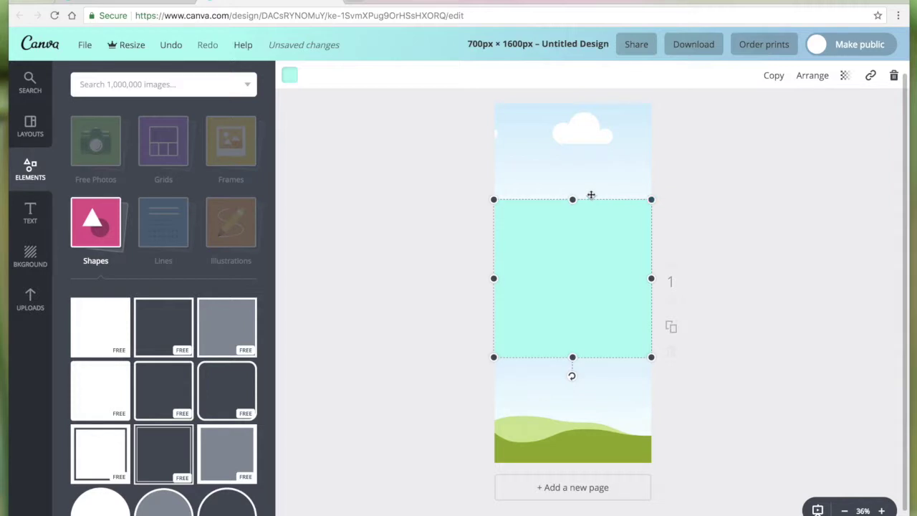
left_click_drag(571, 200, 567, 250)
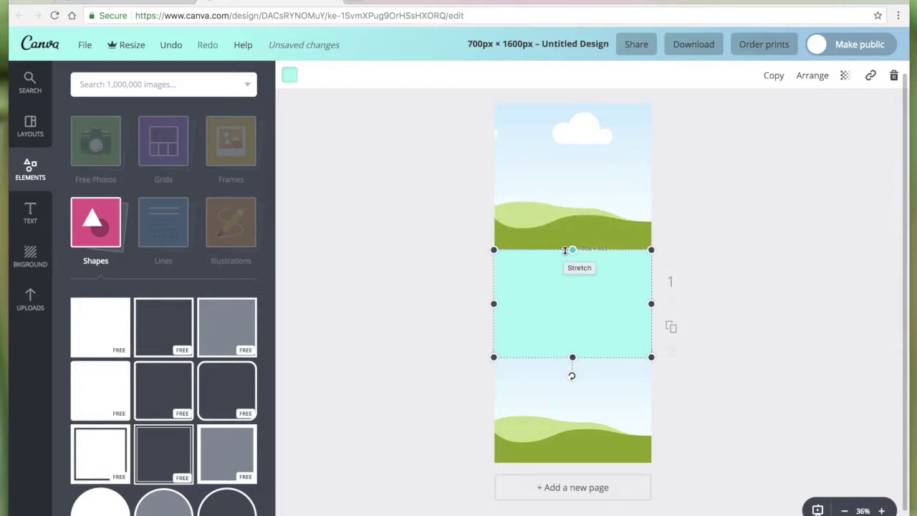
left_click_drag(571, 356, 570, 315)
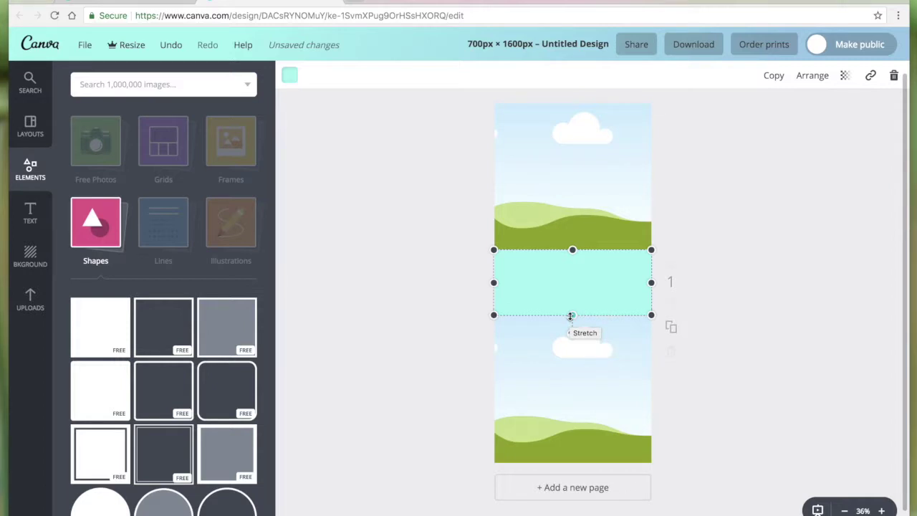
left_click(433, 349)
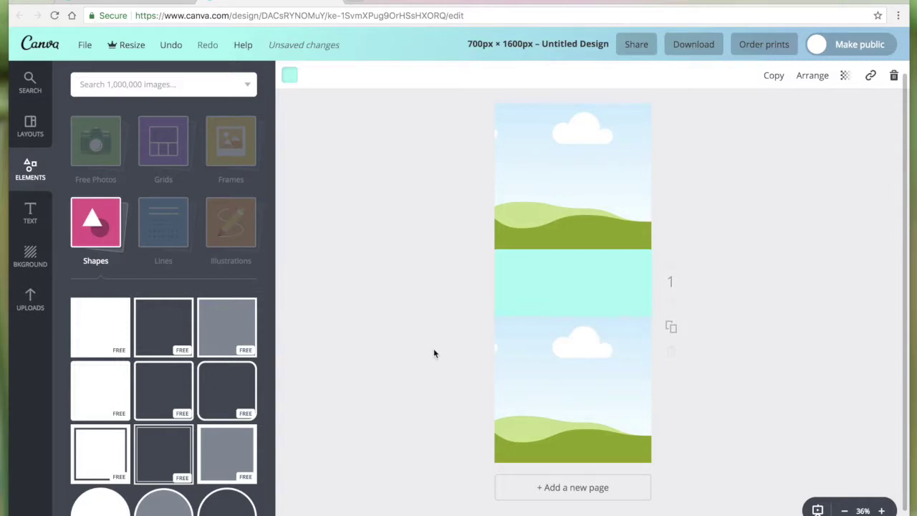
left_click(550, 291)
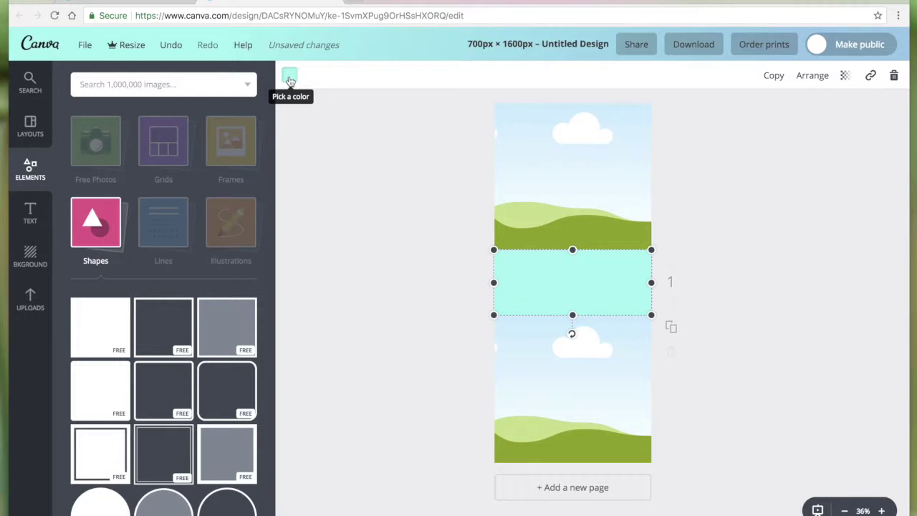
left_click(389, 274)
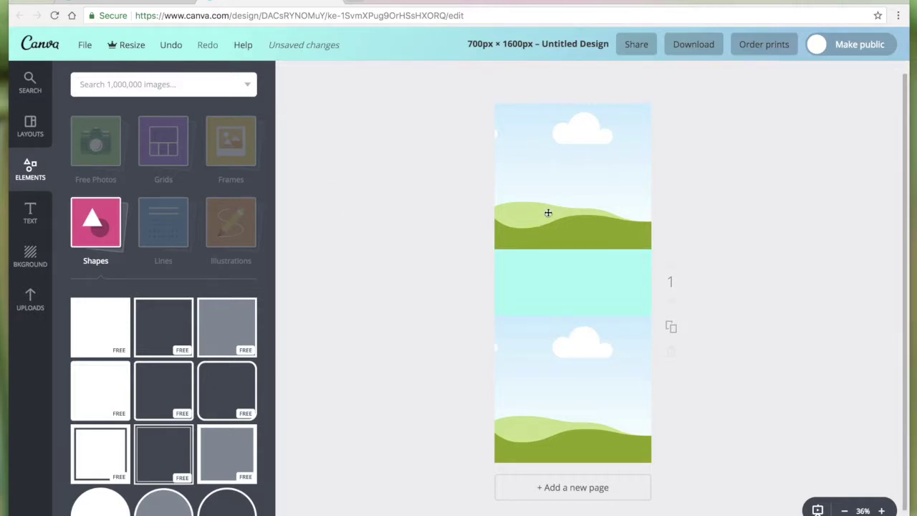
Browse the previously uploaded food photos in Uploads, cancelling the new-file upload dialog.
left_click(30, 299)
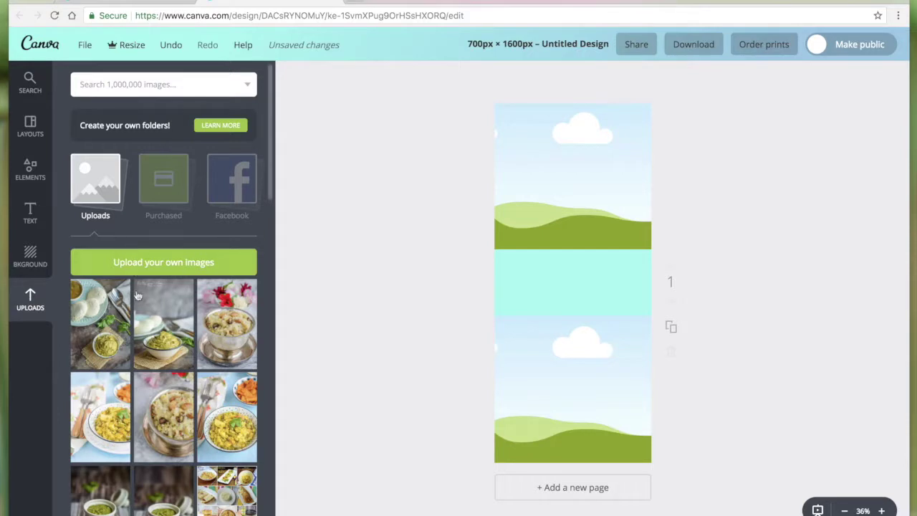
scroll(119, 324, "down", 1)
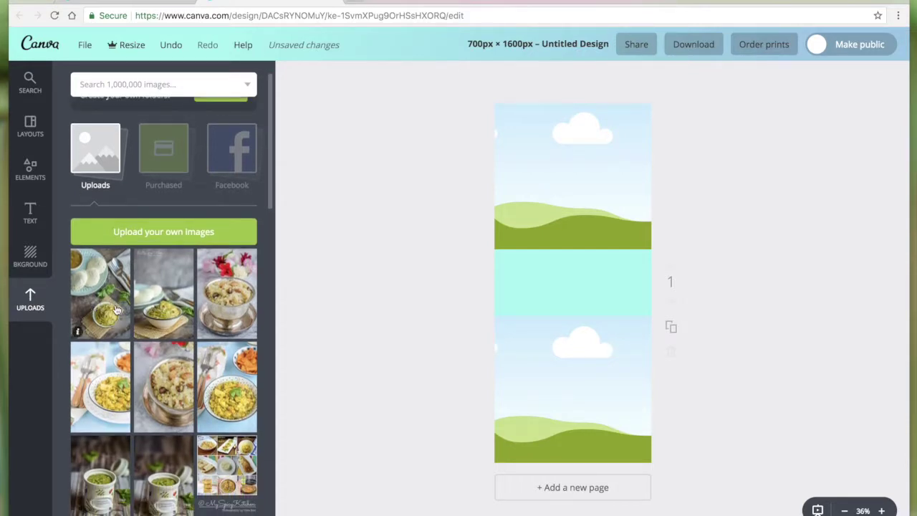
scroll(116, 310, "down", 10)
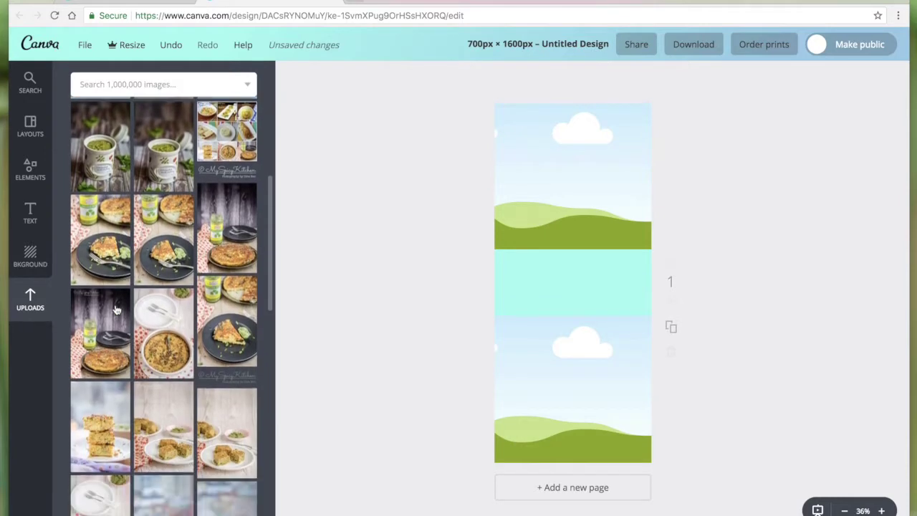
scroll(117, 309, "up", 8)
scroll(116, 310, "up", 3)
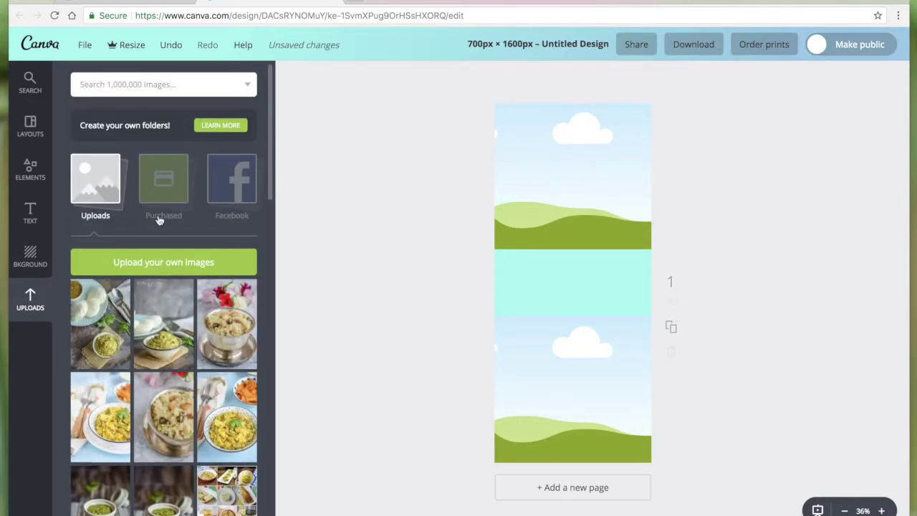
left_click(176, 265)
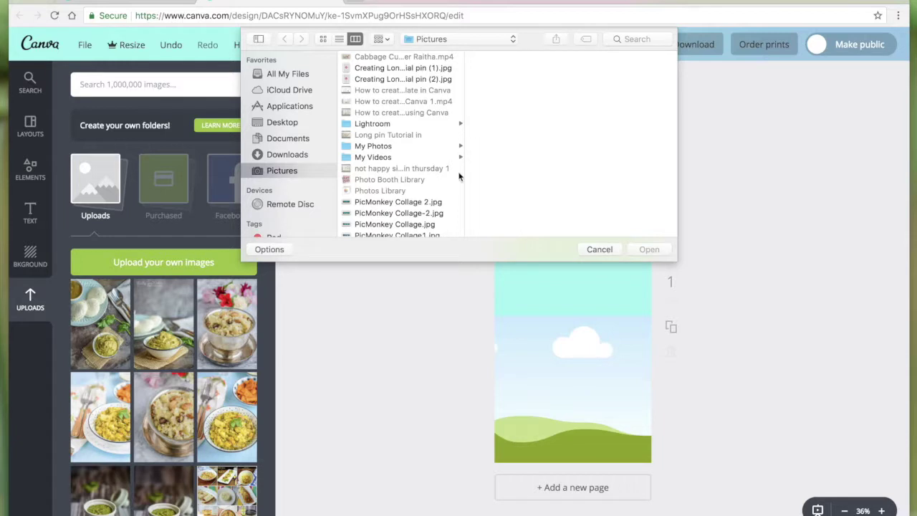
left_click(599, 250)
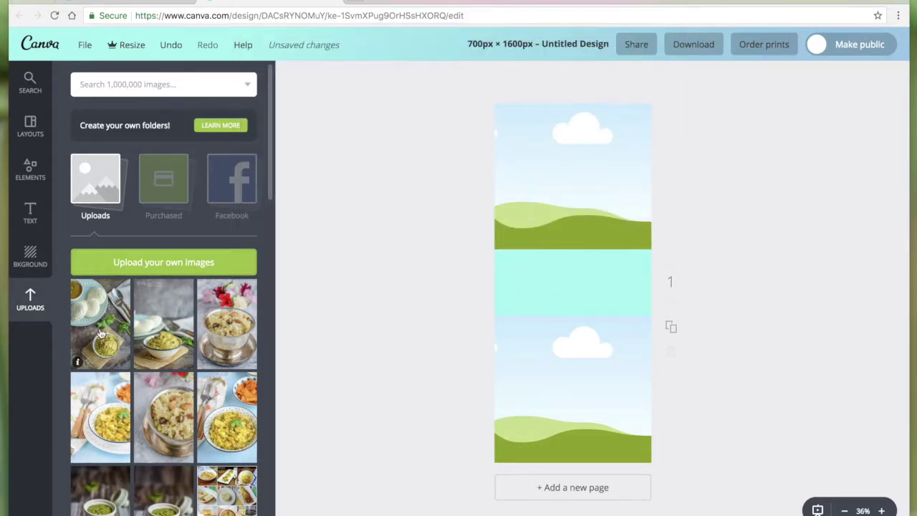
Drop the idli and chutney photo into the bottom frame and the overhead idli photo into the top frame.
left_click(173, 323)
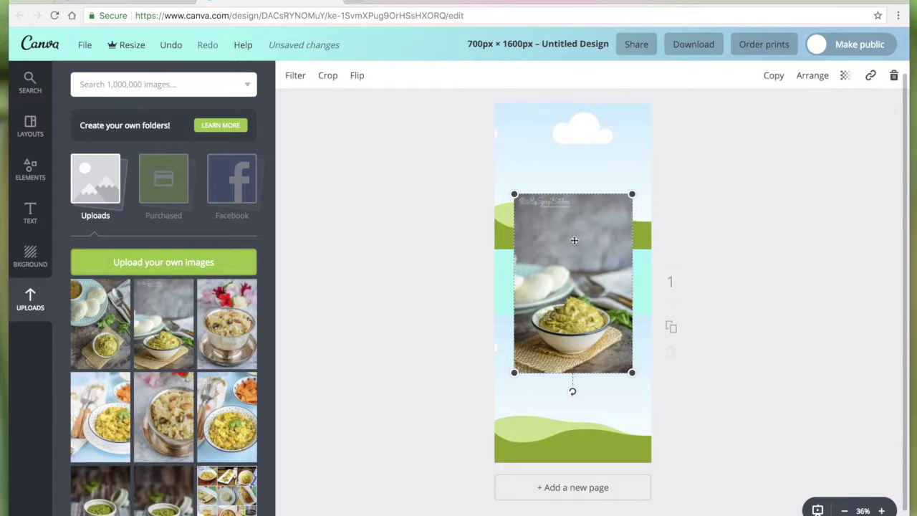
left_click_drag(573, 242, 545, 337)
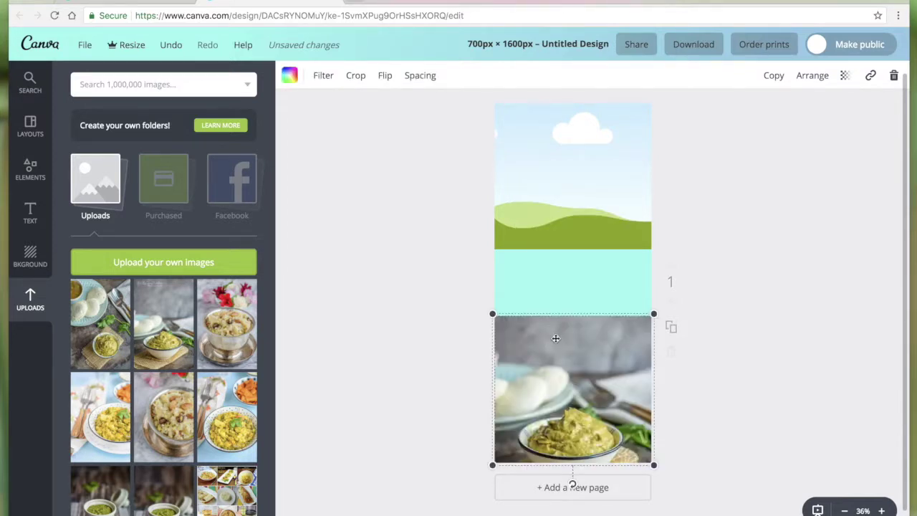
left_click(425, 365)
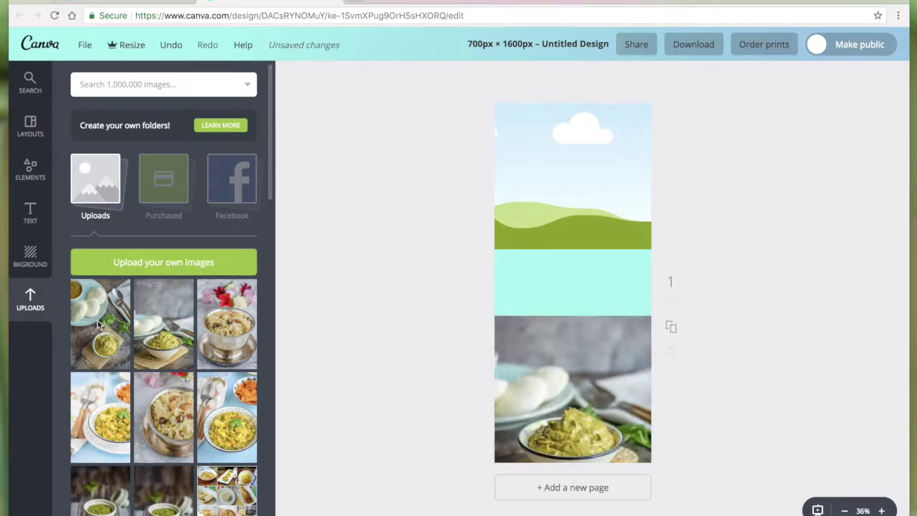
left_click_drag(99, 323, 568, 146)
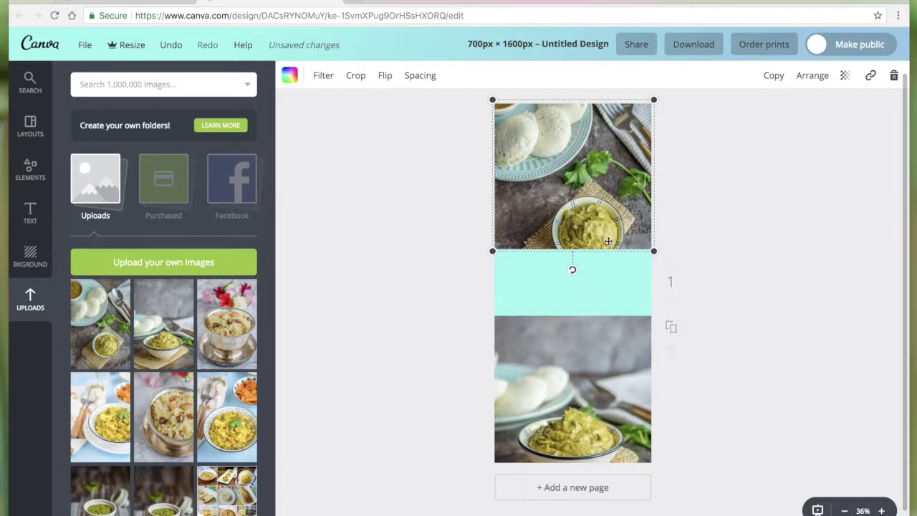
left_click(356, 79)
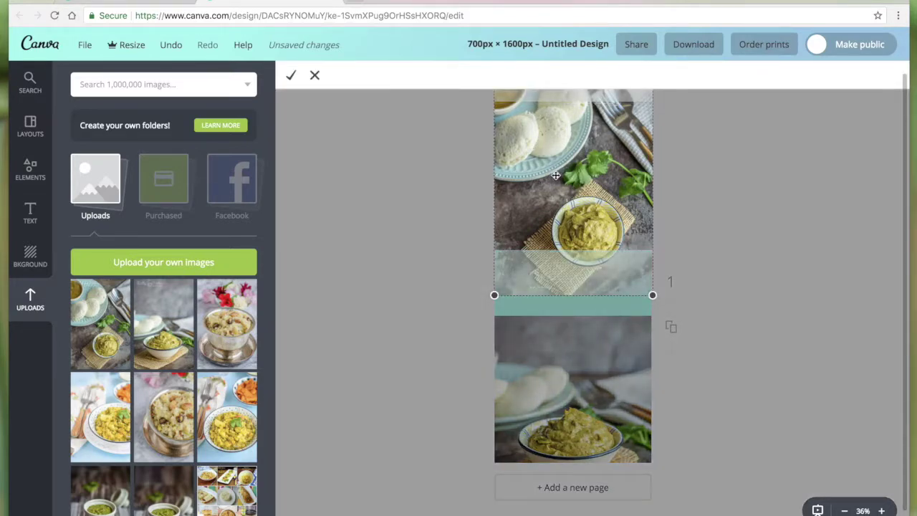
Shift the top photo upward within its frame and apply the crop.
left_click_drag(556, 176, 555, 135)
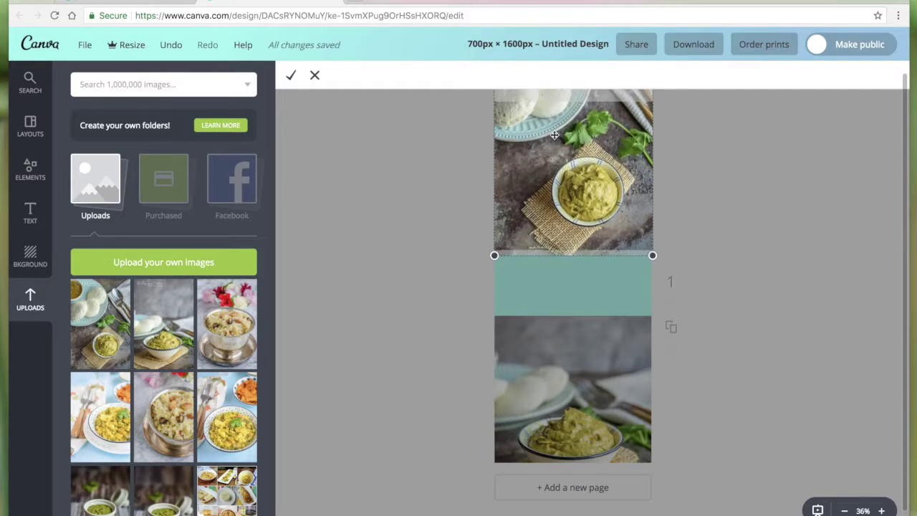
left_click_drag(554, 135, 554, 134)
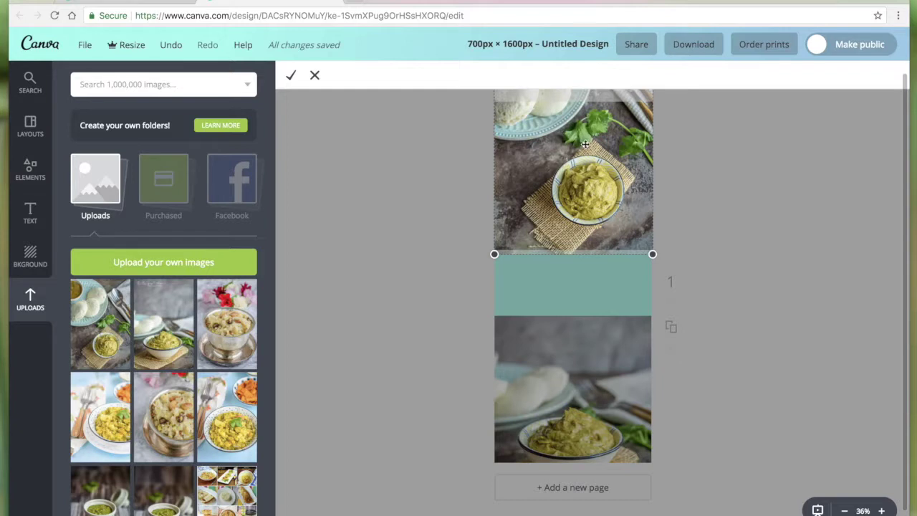
left_click(292, 77)
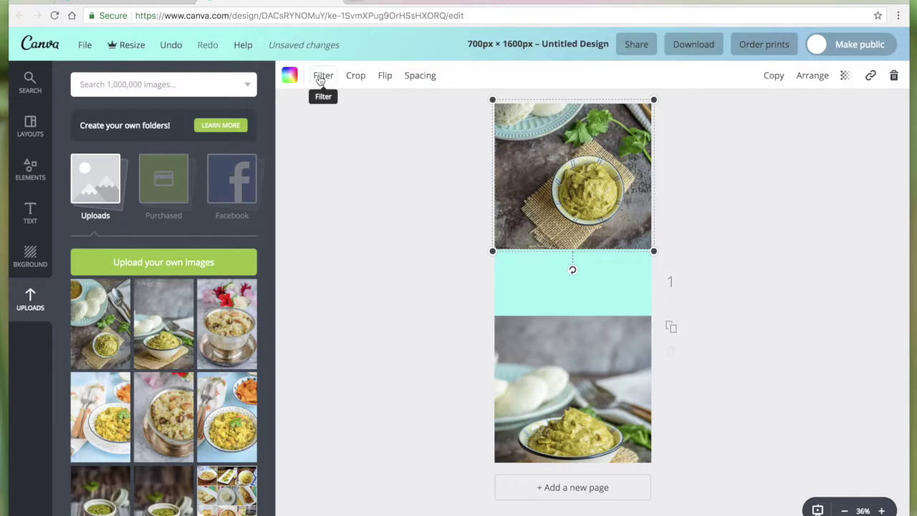
Preview the Epic filter on the top photo, then revert it to Normal.
left_click(320, 77)
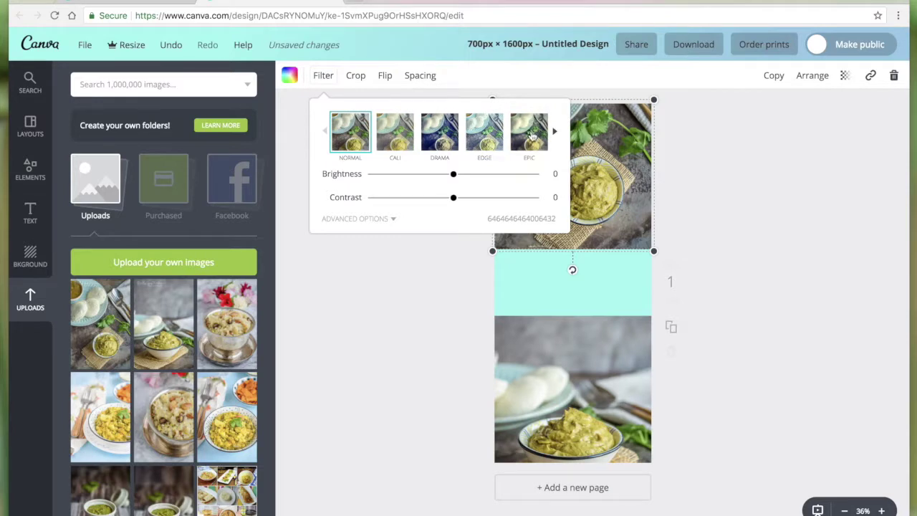
left_click(531, 136)
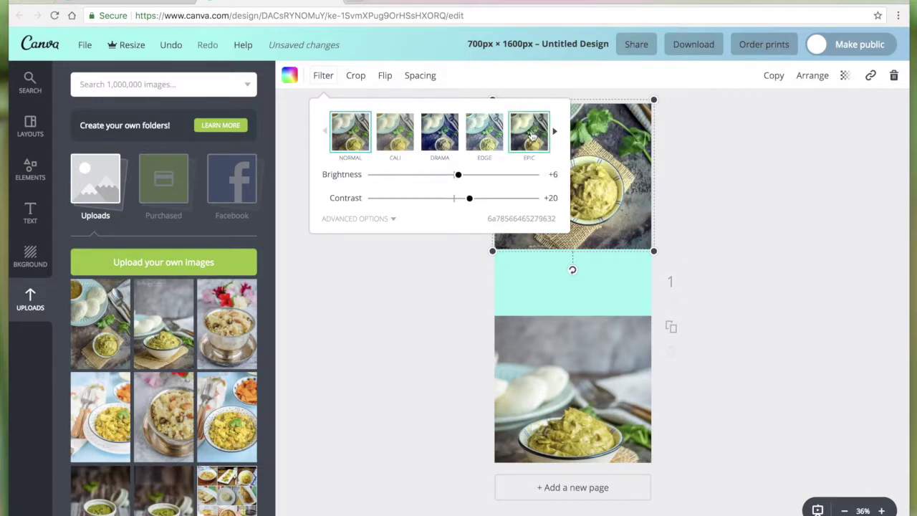
left_click(346, 138)
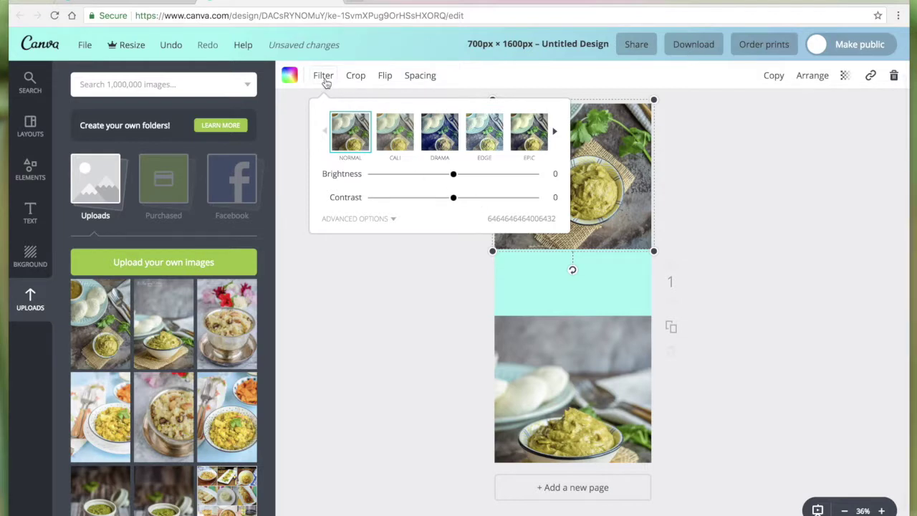
left_click(325, 82)
left_click(584, 358)
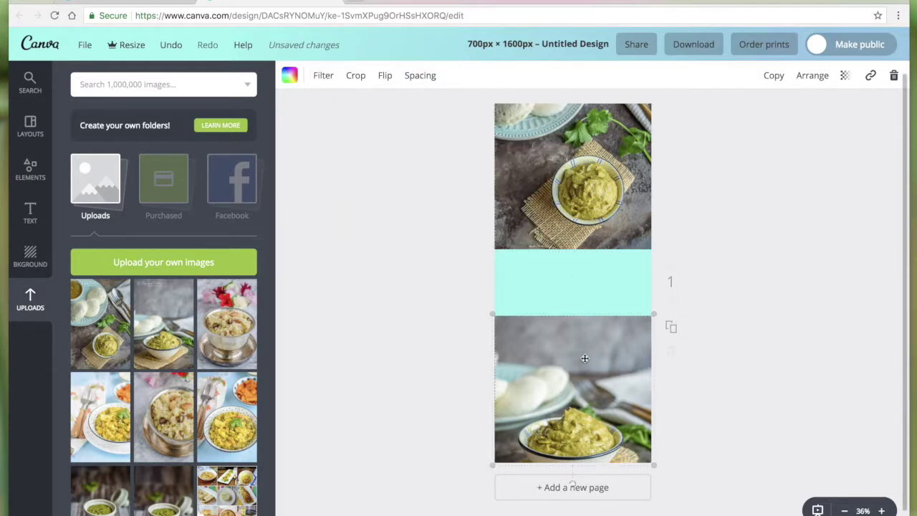
left_click(356, 75)
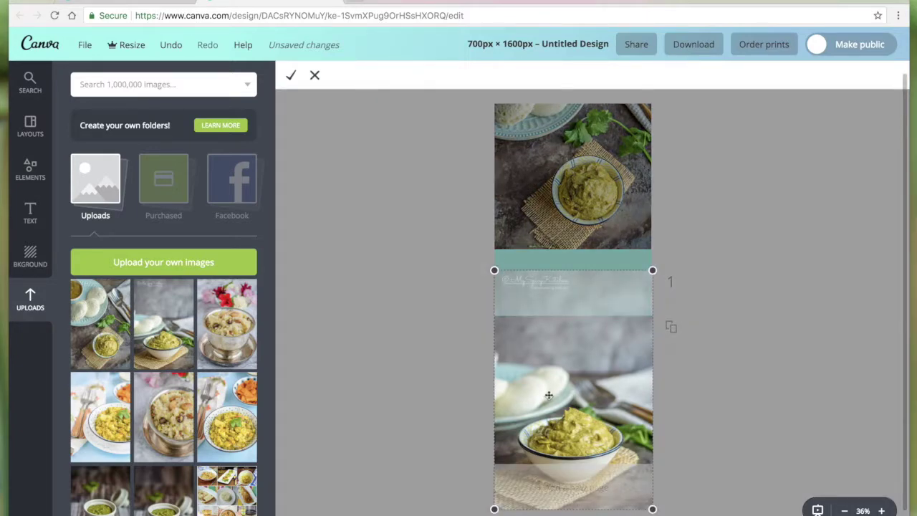
Move the bottom photo up in its frame so the whole chutney bowl and mat show, and apply the crop.
left_click_drag(548, 395, 549, 344)
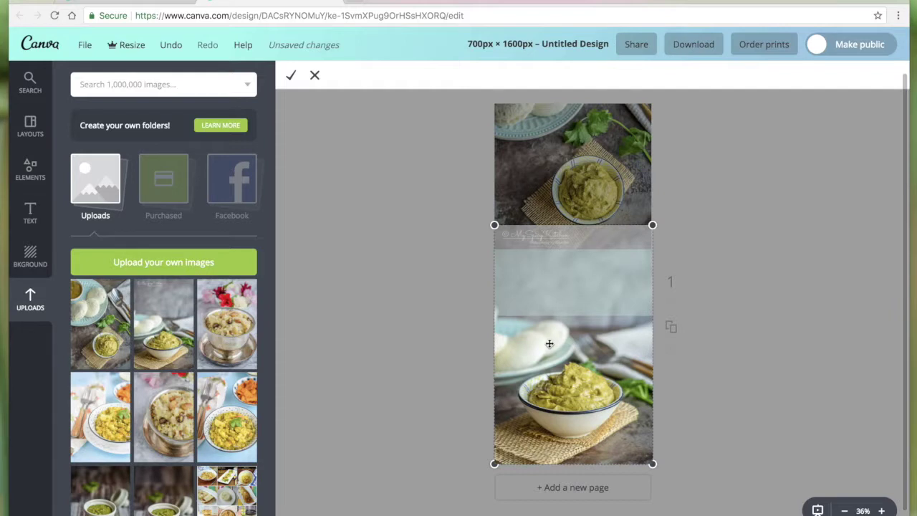
left_click(291, 75)
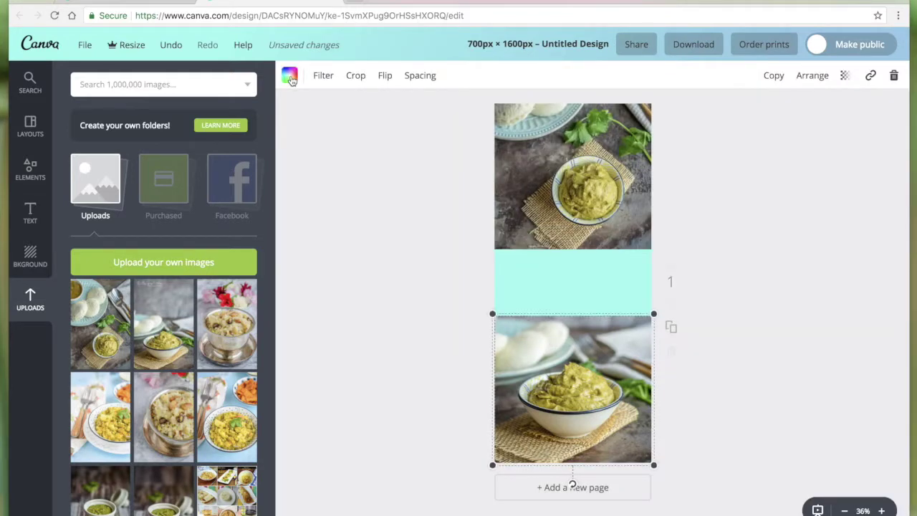
left_click(331, 264)
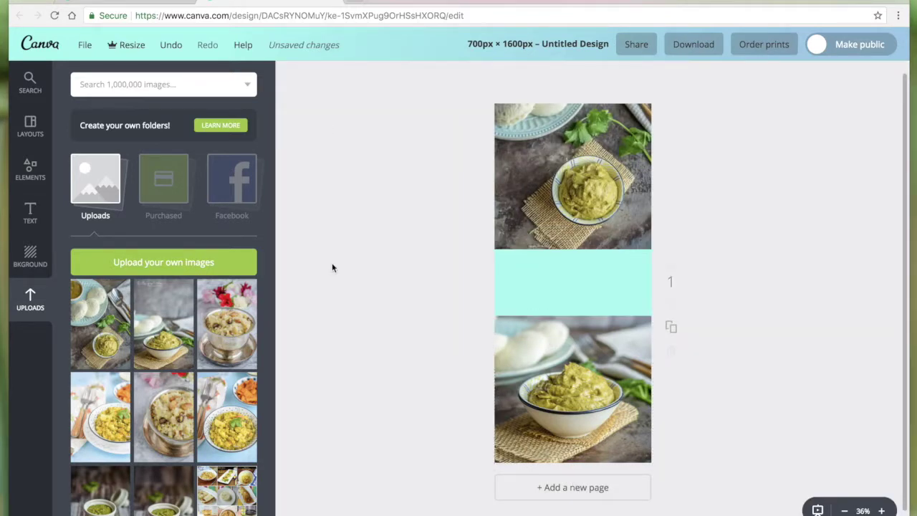
Try lighter, stronger, paler and darker teal shades for the middle band on the custom colour wheel.
left_click(506, 286)
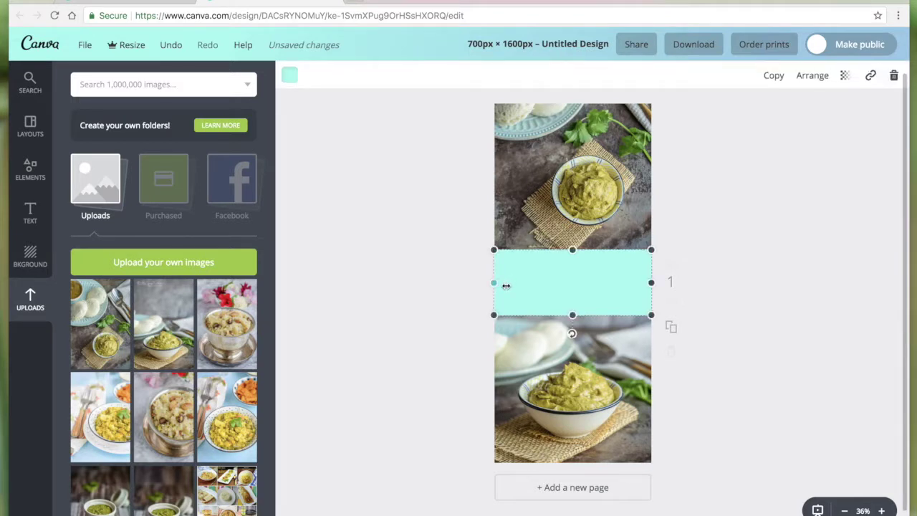
left_click(290, 76)
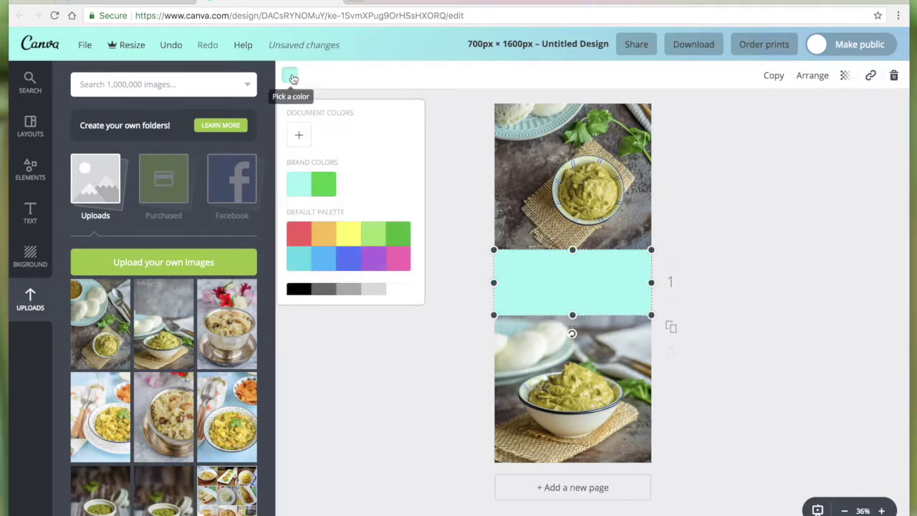
left_click(298, 139)
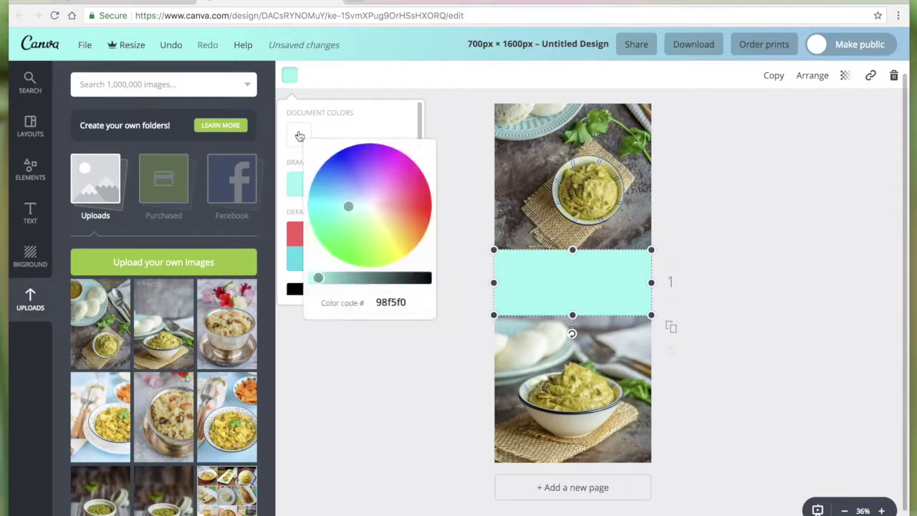
left_click(360, 207)
left_click(333, 206)
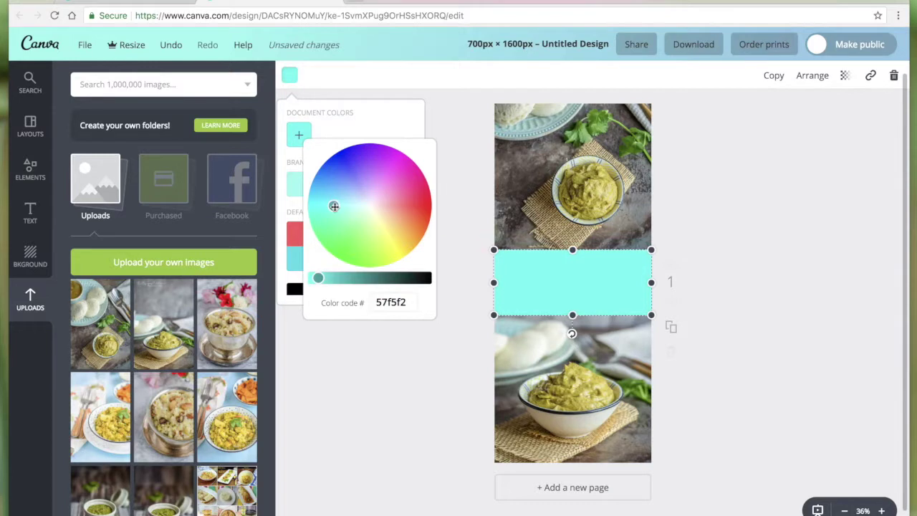
left_click(350, 207)
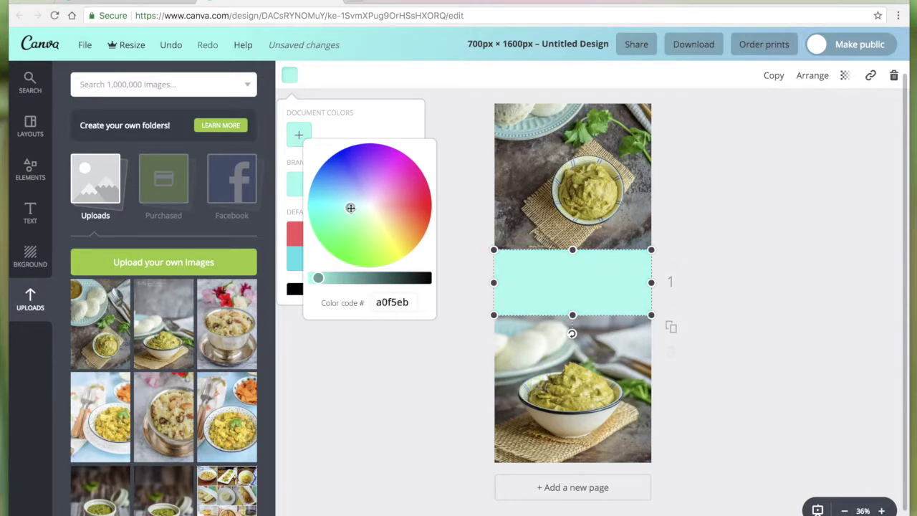
left_click_drag(319, 278, 344, 283)
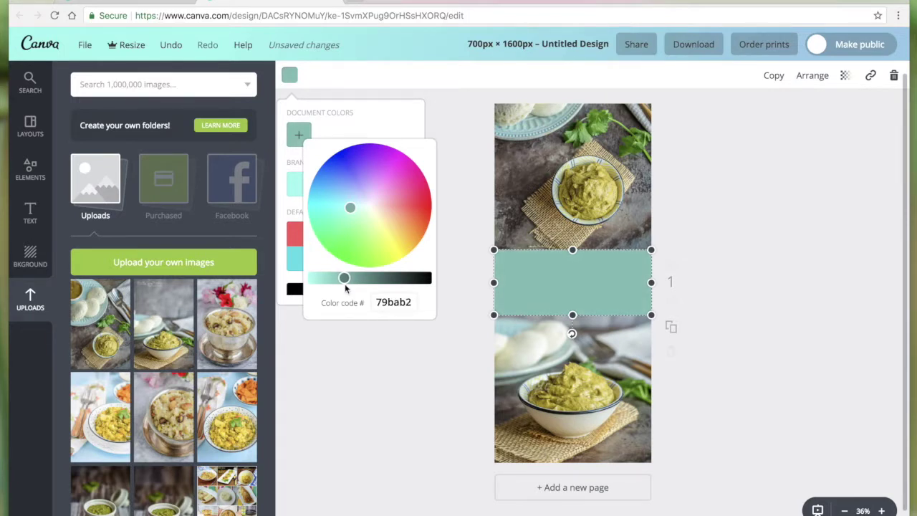
left_click(373, 374)
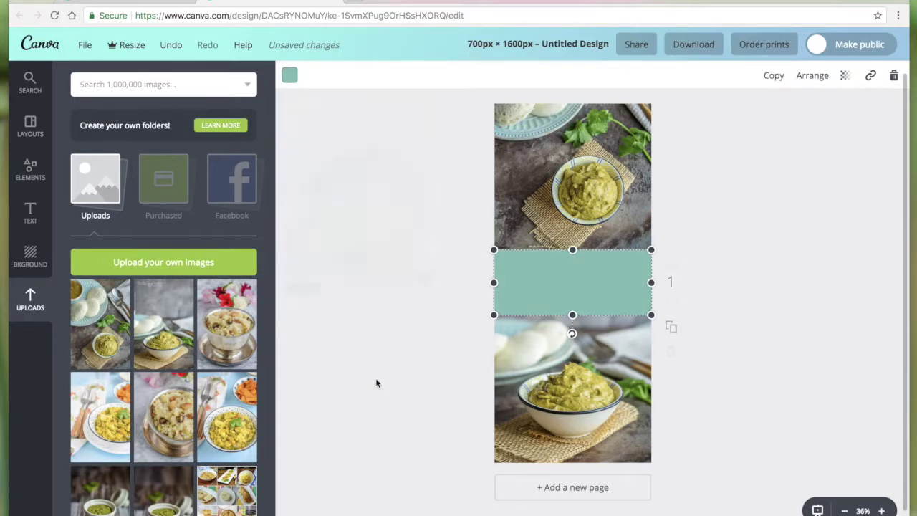
Recolour the middle band to a warm grey-beige, colour code b7afa2.
left_click(290, 75)
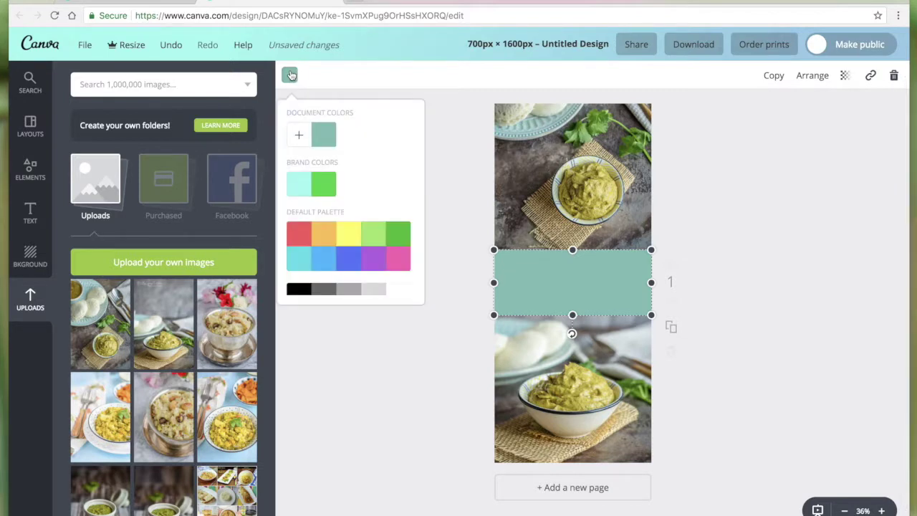
left_click(298, 136)
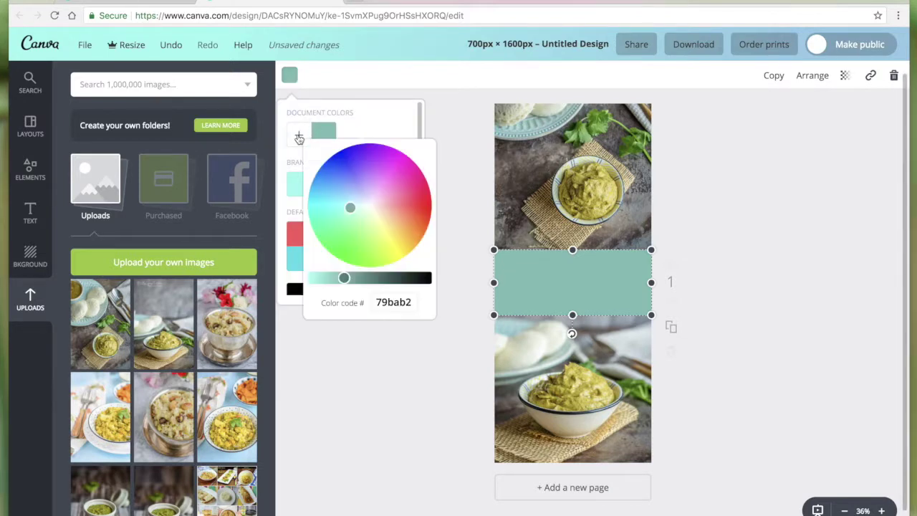
left_click(374, 208)
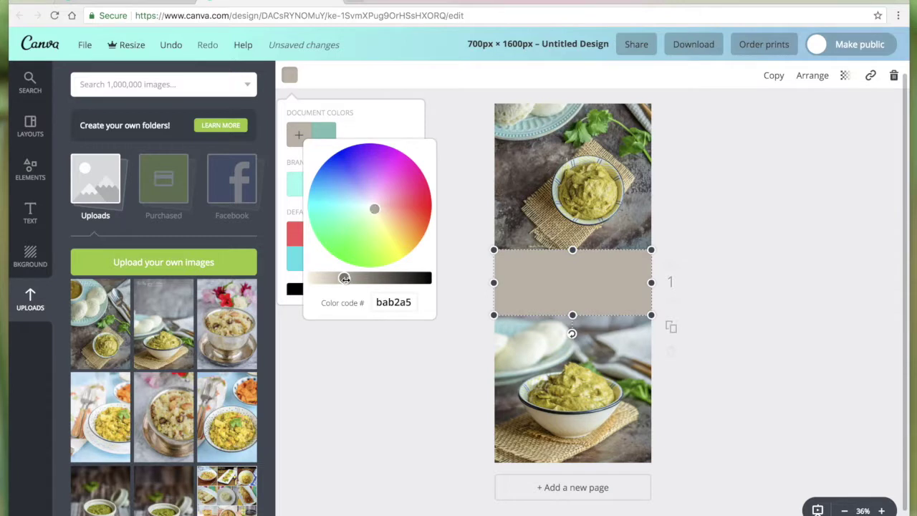
left_click_drag(345, 278, 346, 278)
left_click(364, 345)
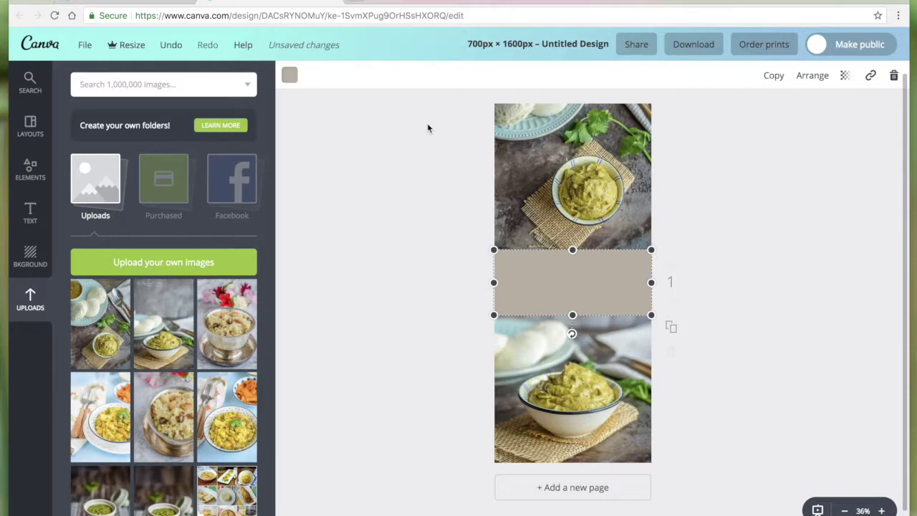
left_click(29, 210)
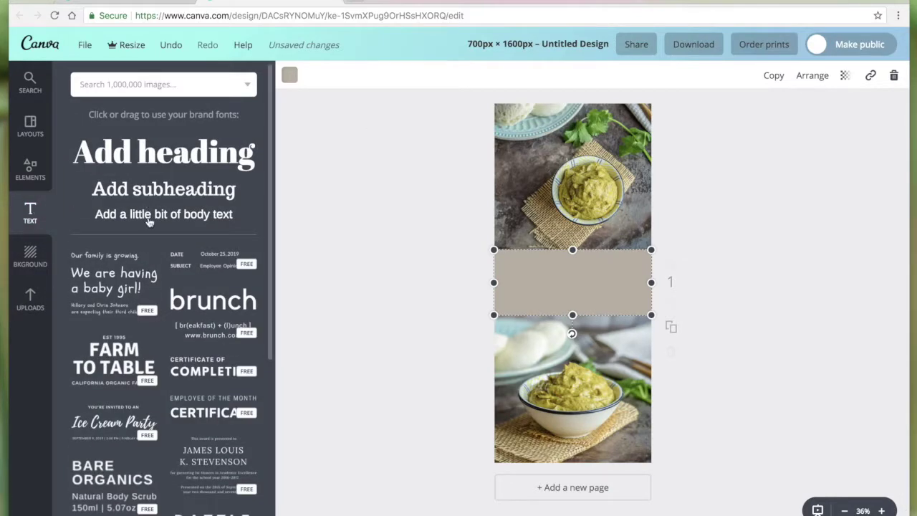
Scroll the text templates and add the Employee of the Month / Certificate combination to the band.
scroll(137, 316, "down", 2)
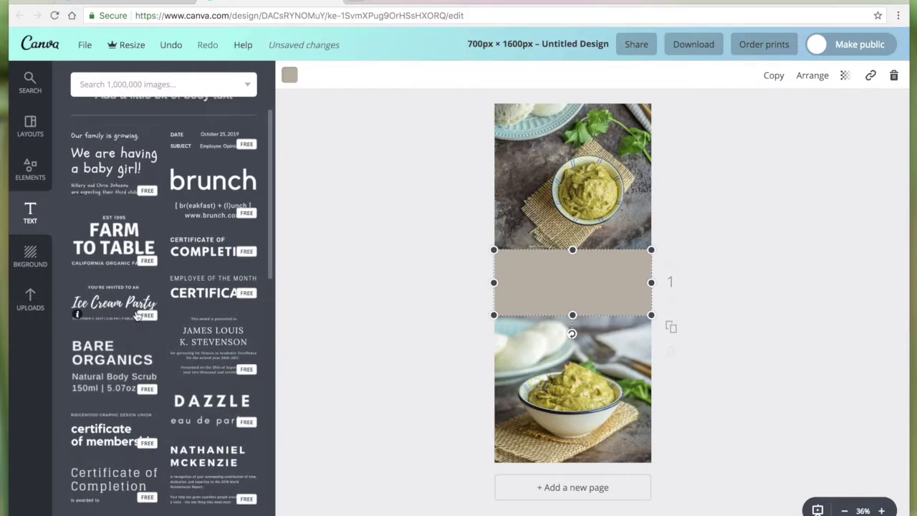
scroll(137, 315, "down", 2)
scroll(137, 316, "up", 4)
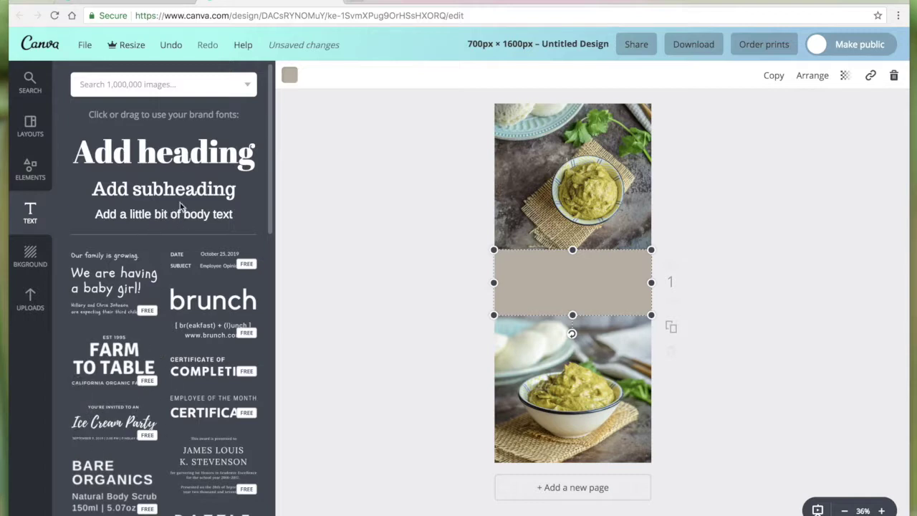
scroll(166, 365, "down", 1)
scroll(165, 365, "down", 1)
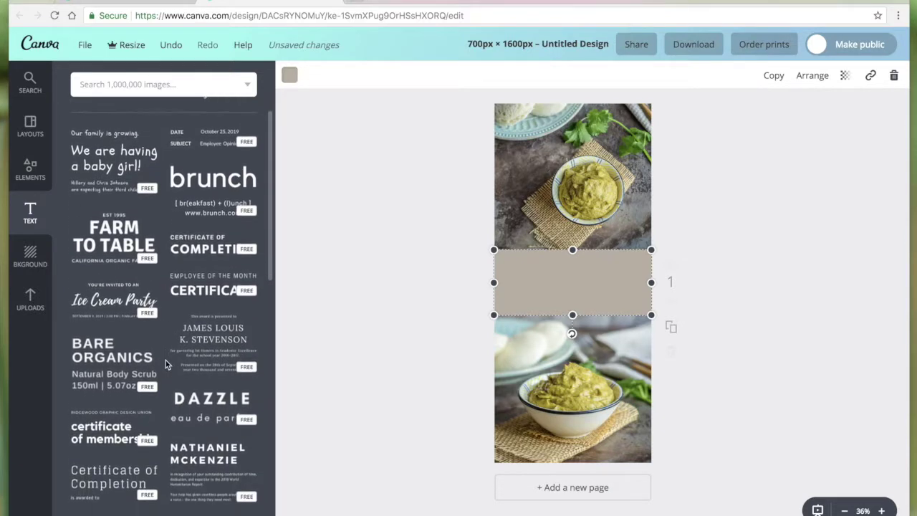
left_click(206, 291)
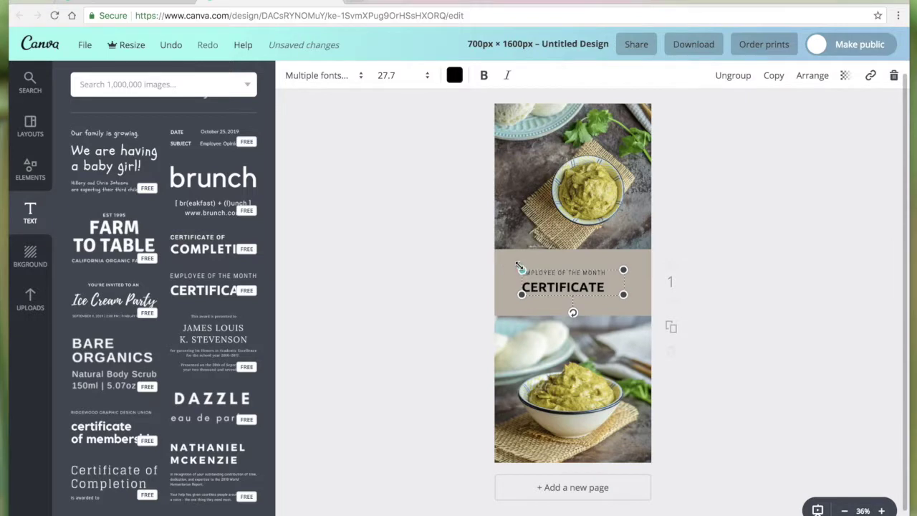
Enlarge the title template across the band and replace CERTIFICATE with ZUCCHINI TOMATO CHUTNEY.
left_click_drag(520, 268, 498, 250)
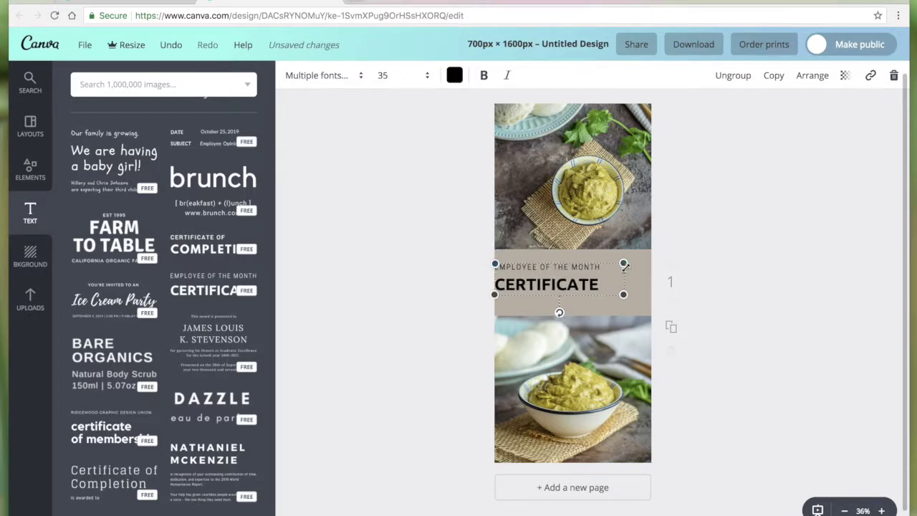
left_click_drag(623, 263, 649, 256)
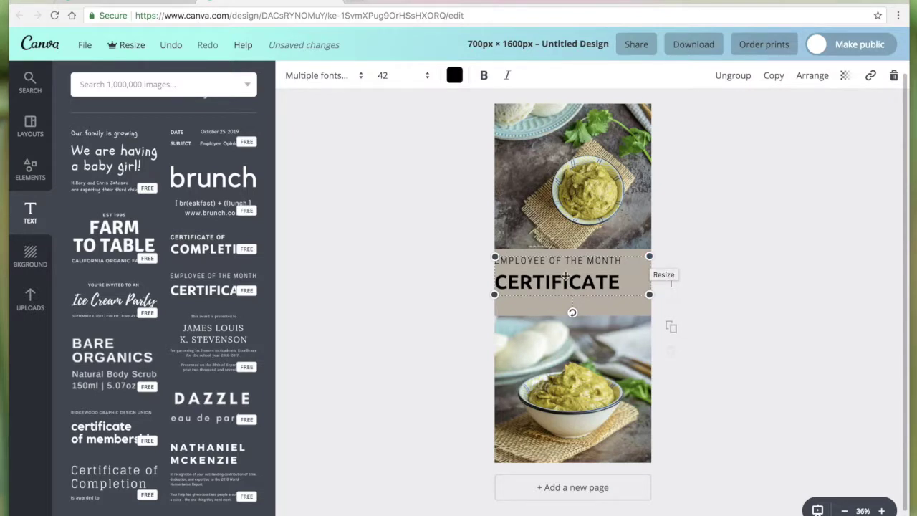
left_click(526, 284)
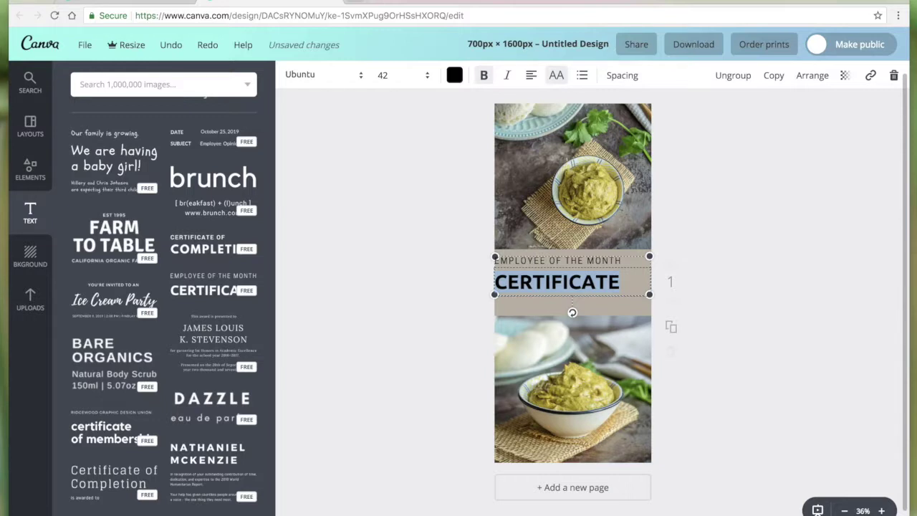
key("BackSpace")
type("ZUCCHINI")
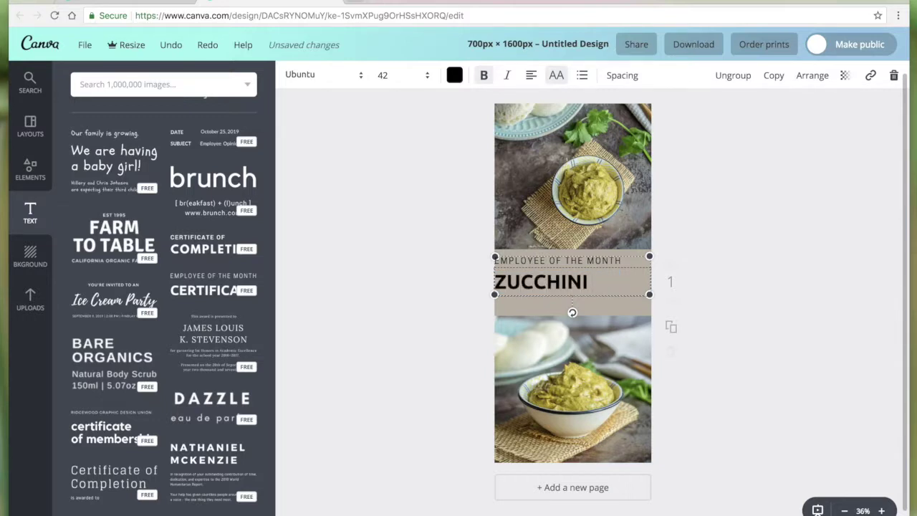
type(" TOMATO")
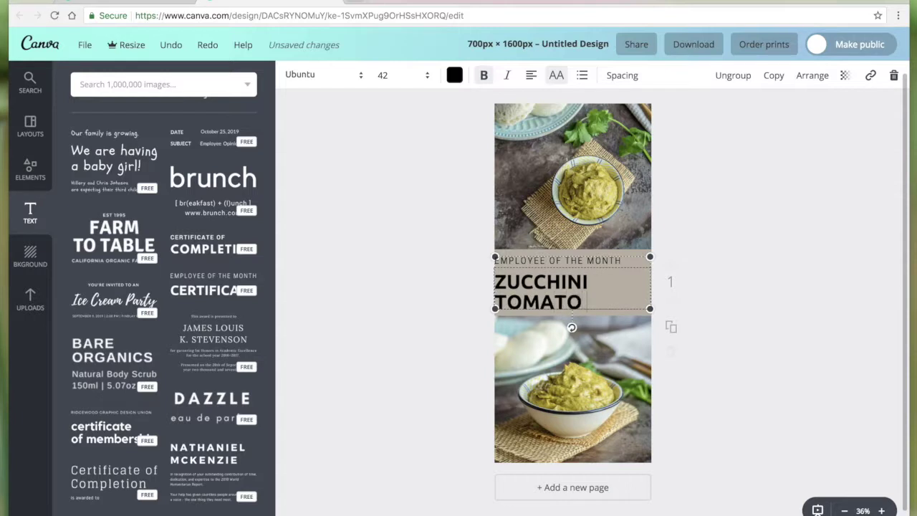
type(" CHUTNEY")
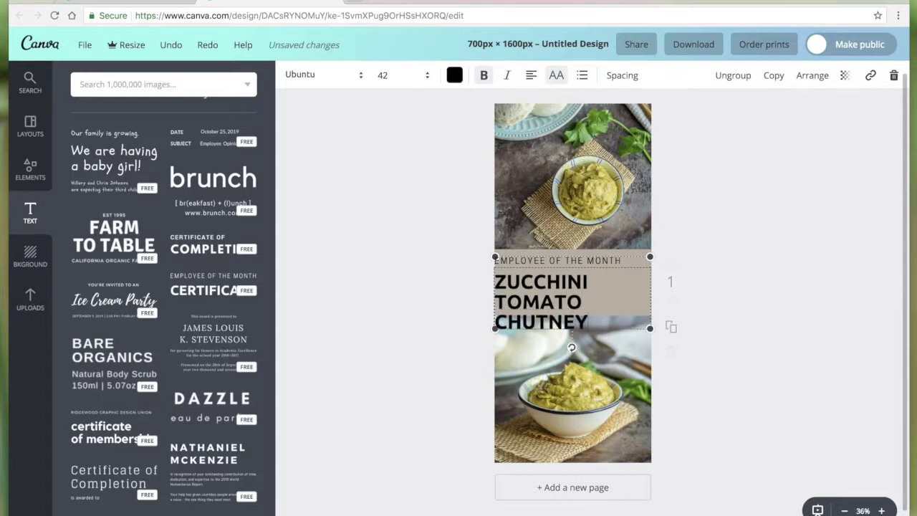
left_click(529, 77)
Centre the headline and colour it dark red, about 66141b.
left_click(558, 113)
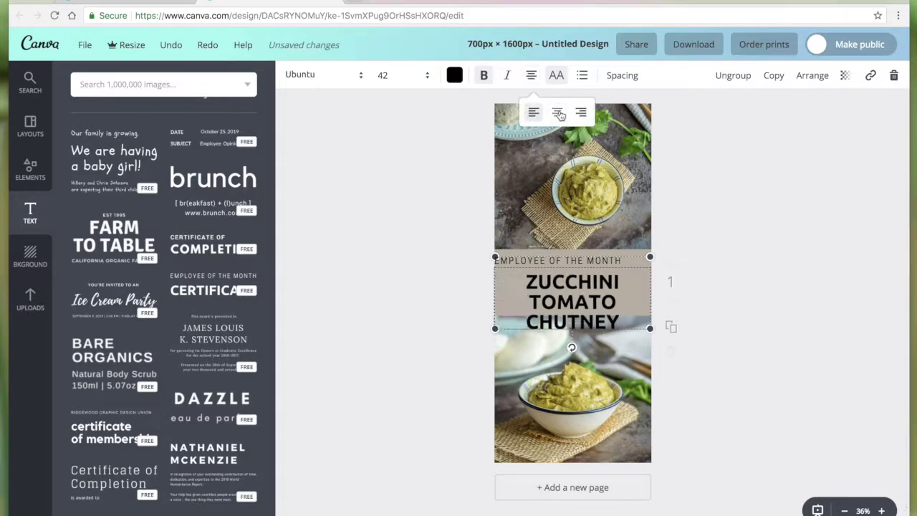
left_click(454, 74)
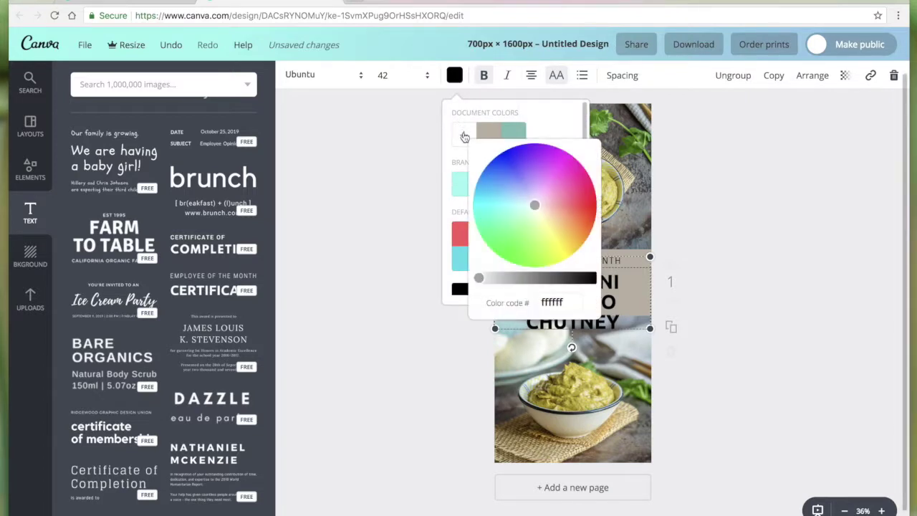
left_click(578, 204)
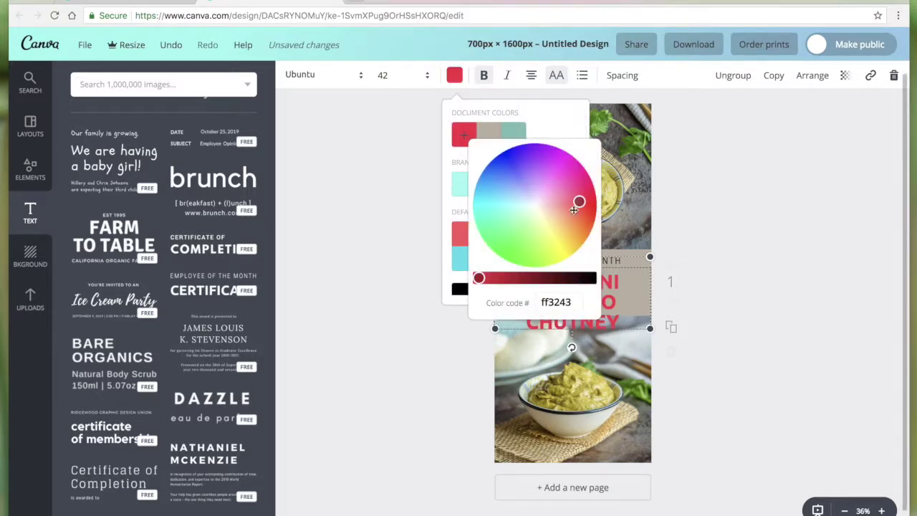
left_click(539, 277)
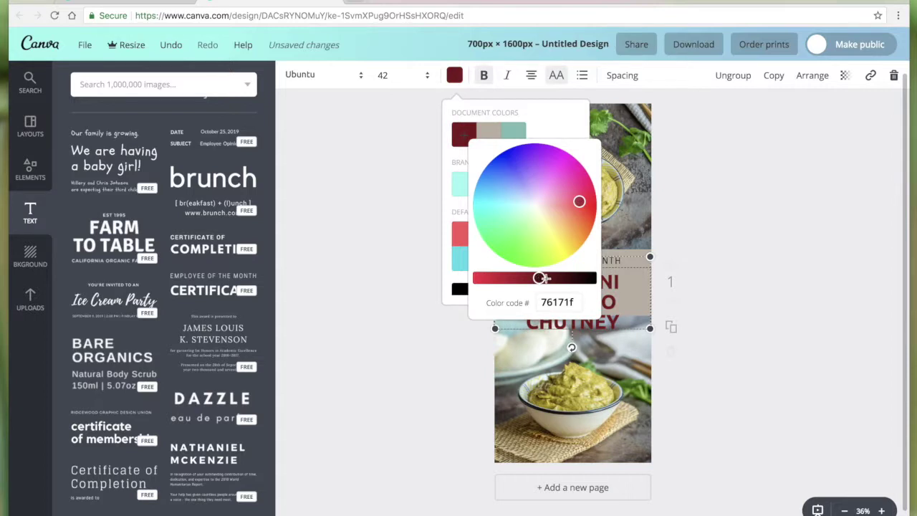
left_click_drag(542, 278, 545, 278)
left_click(374, 250)
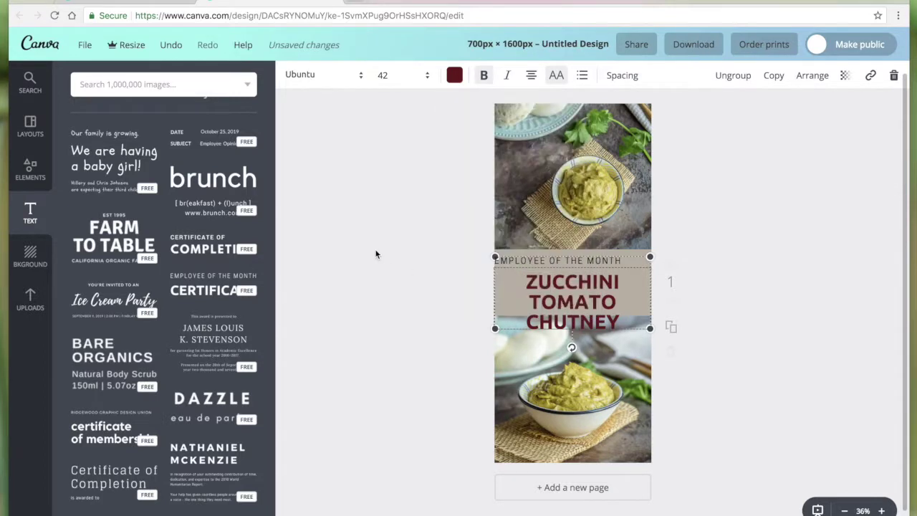
Tighten the title's letter spacing to -10.
left_click(622, 76)
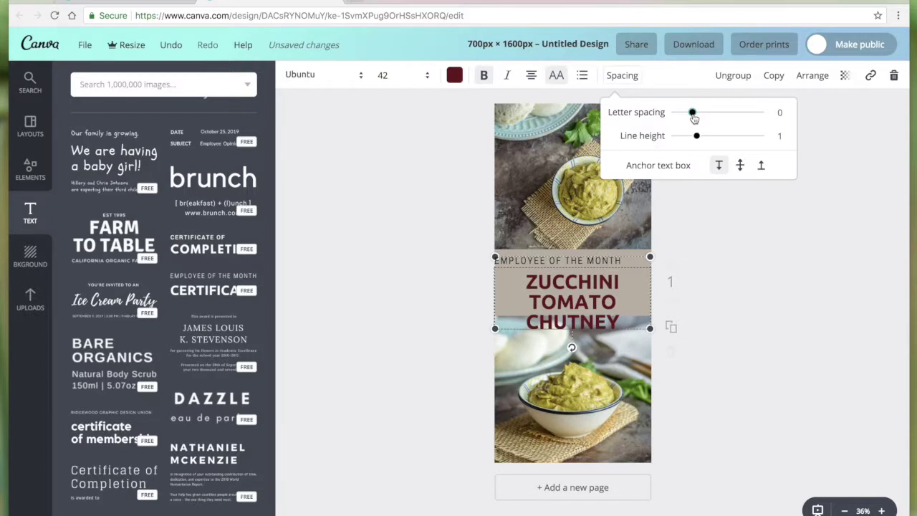
left_click_drag(693, 118, 693, 121)
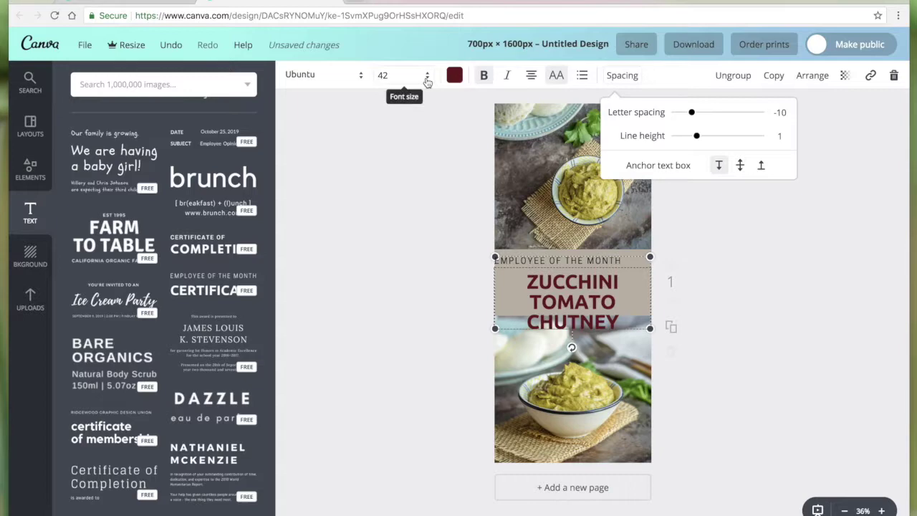
left_click(334, 77)
Change the title font to Special Elite and widen its letter spacing to 90.
scroll(337, 299, "down", 15)
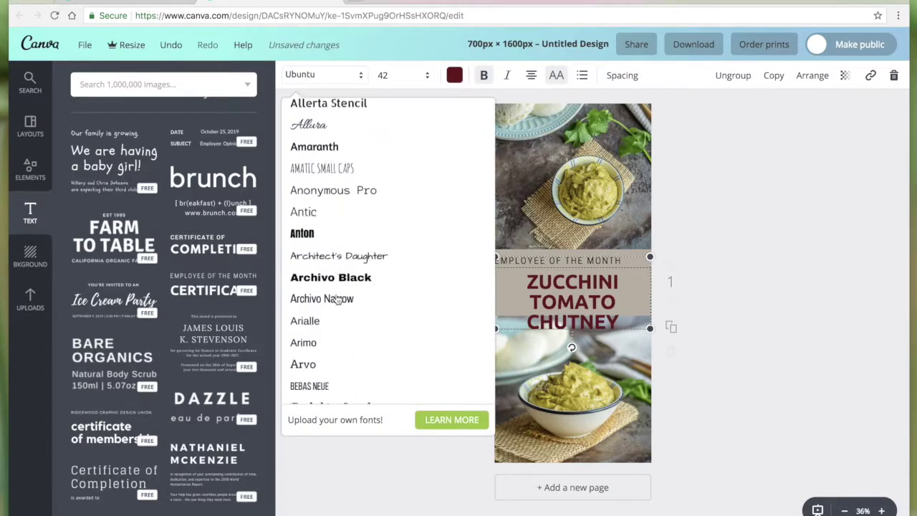
scroll(337, 299, "down", 12)
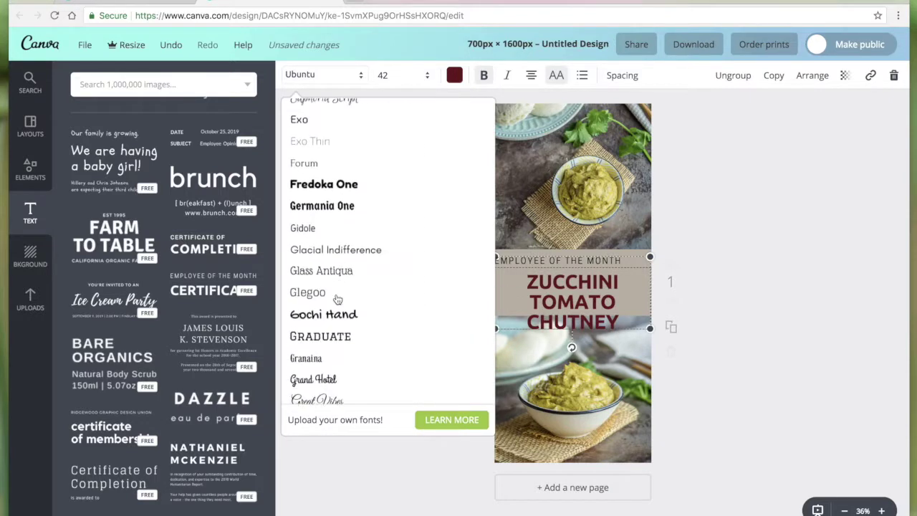
scroll(338, 299, "down", 7)
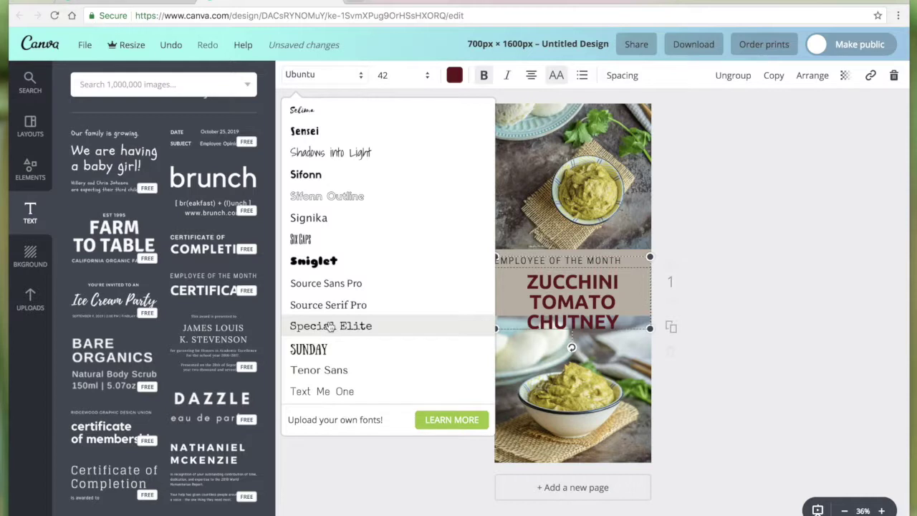
left_click(330, 326)
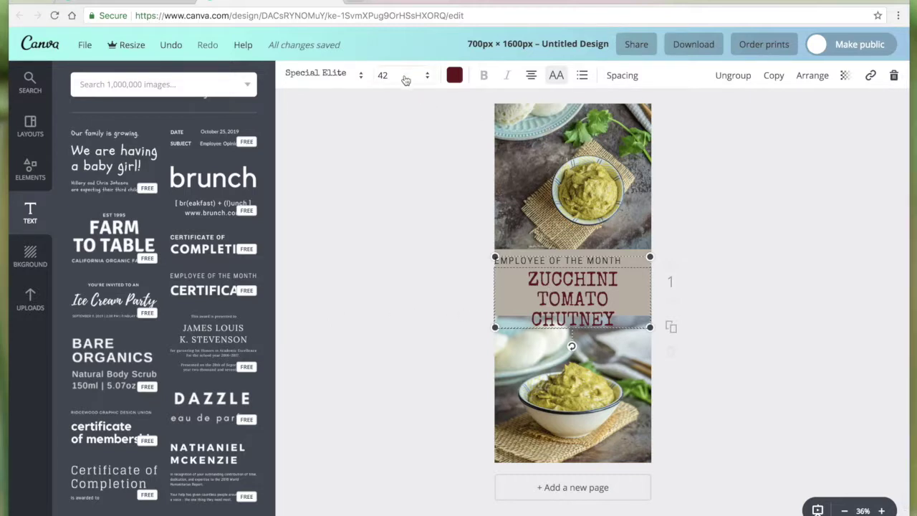
left_click(628, 77)
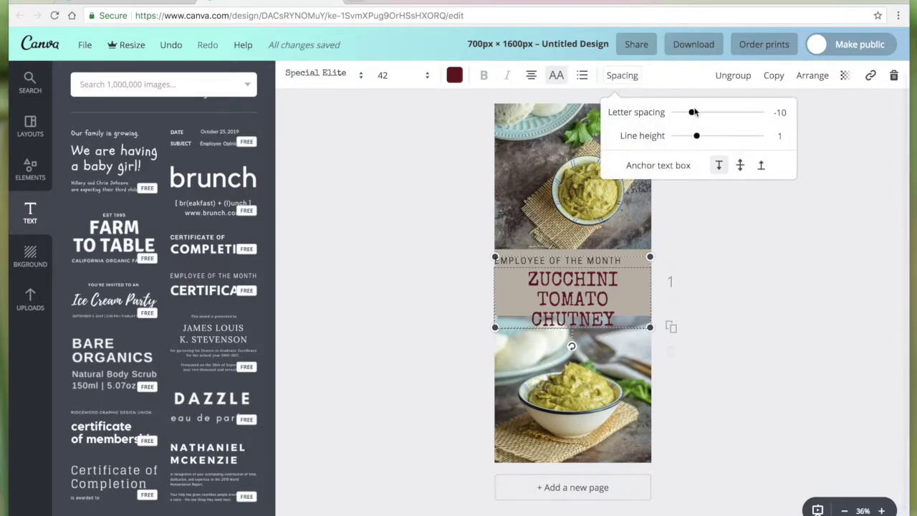
left_click_drag(691, 120, 700, 120)
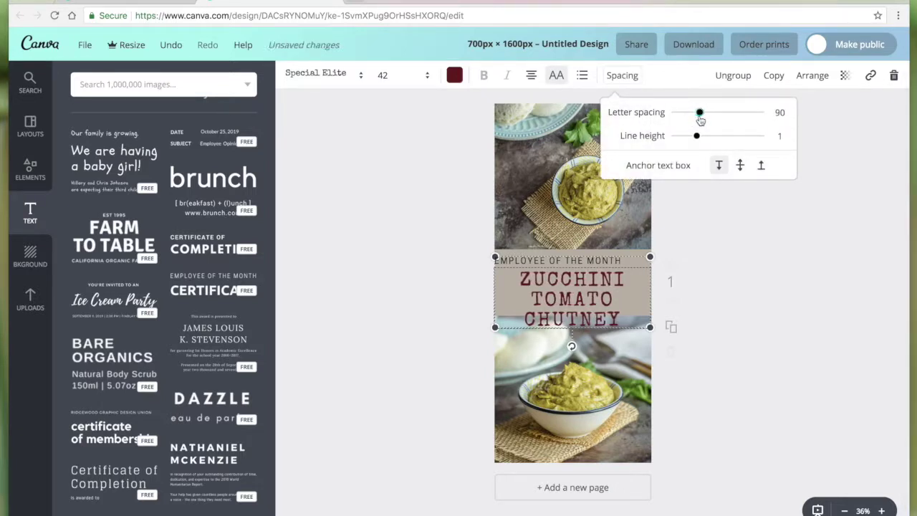
left_click(438, 336)
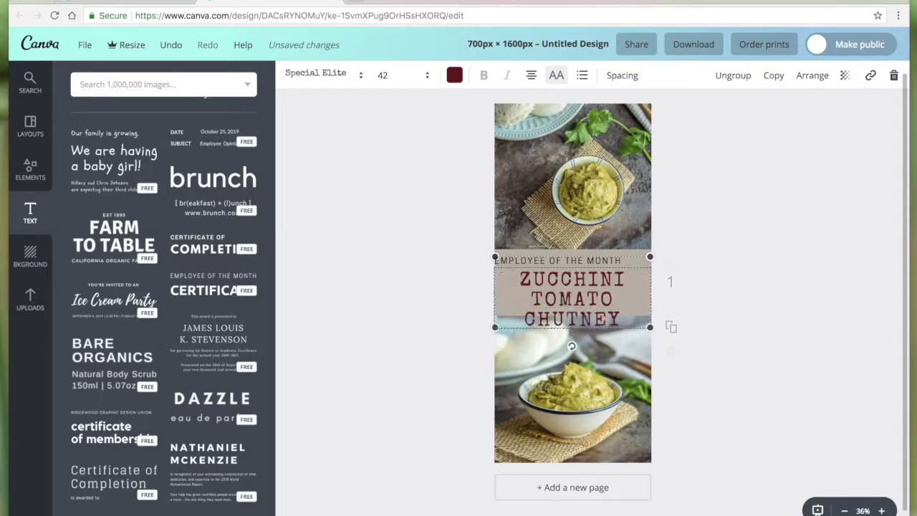
Switch the title from all caps to mixed case and set its font size to 38.
left_click(555, 76)
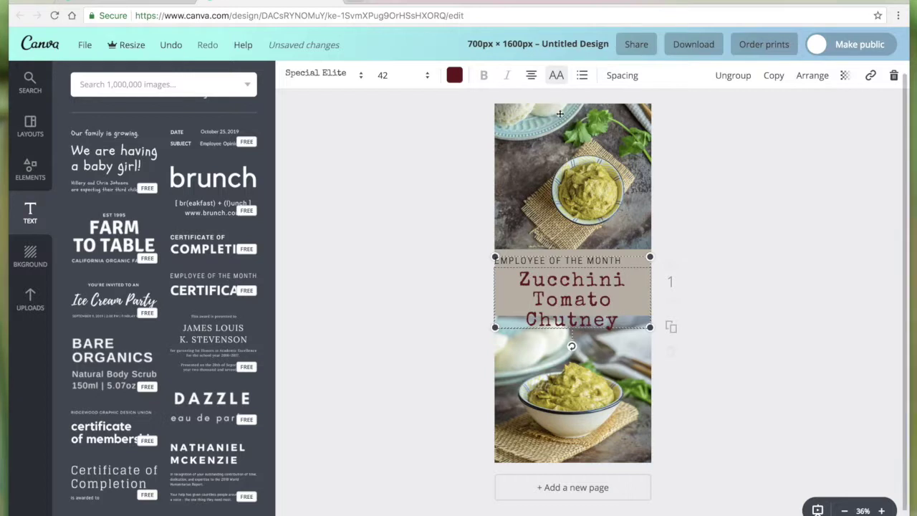
left_click(404, 79)
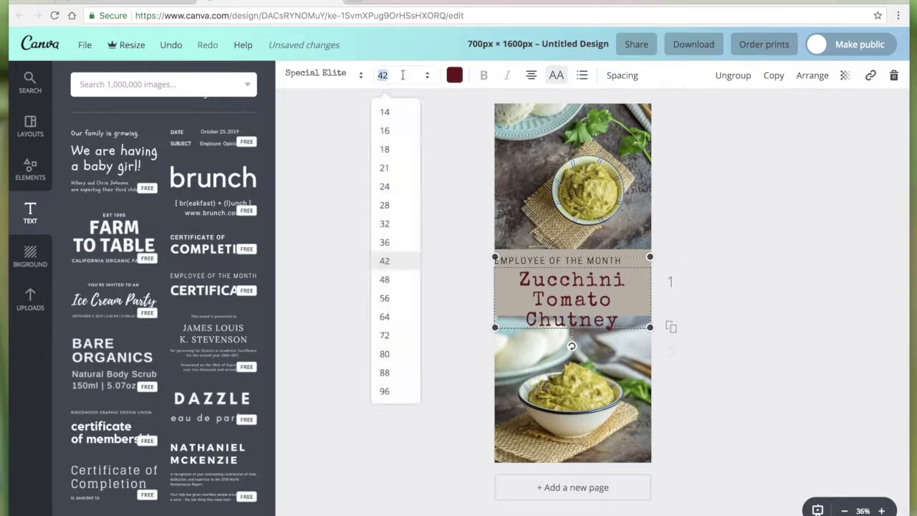
left_click(387, 245)
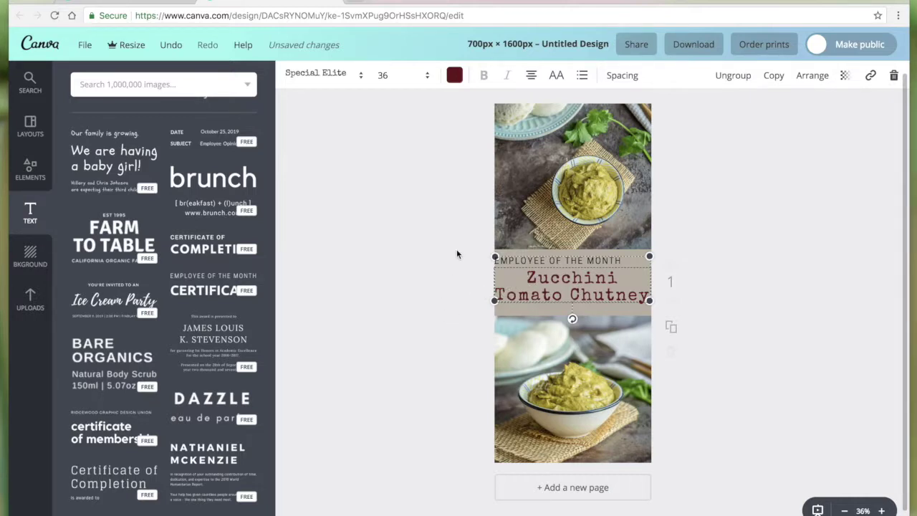
left_click(429, 79)
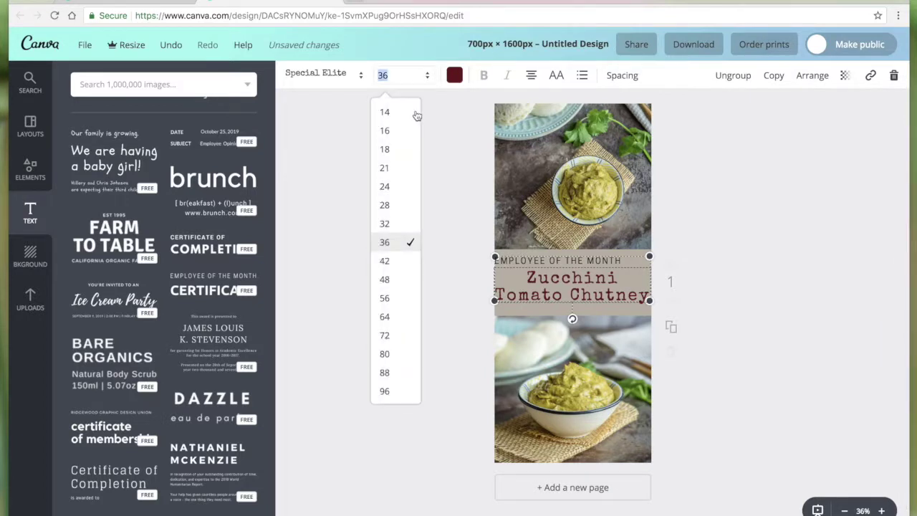
type("40")
key("Return")
key("BackSpace")
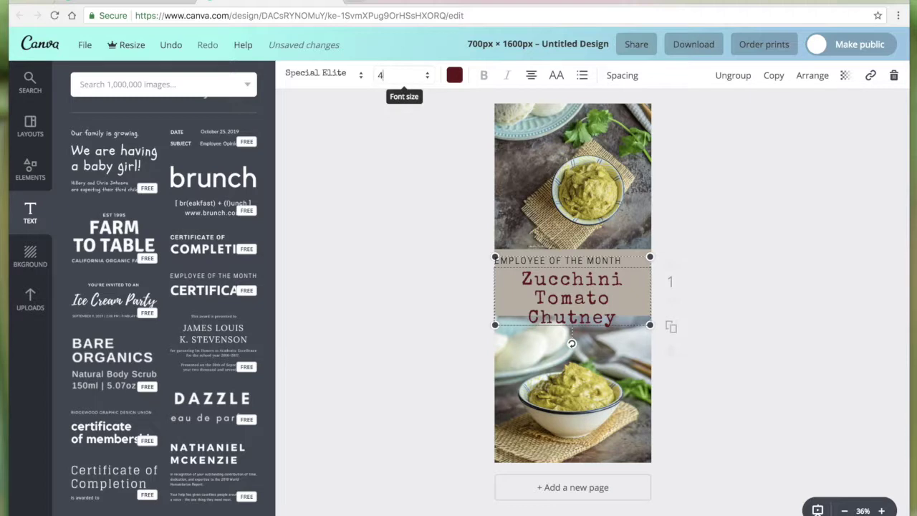
type("38")
key("Return")
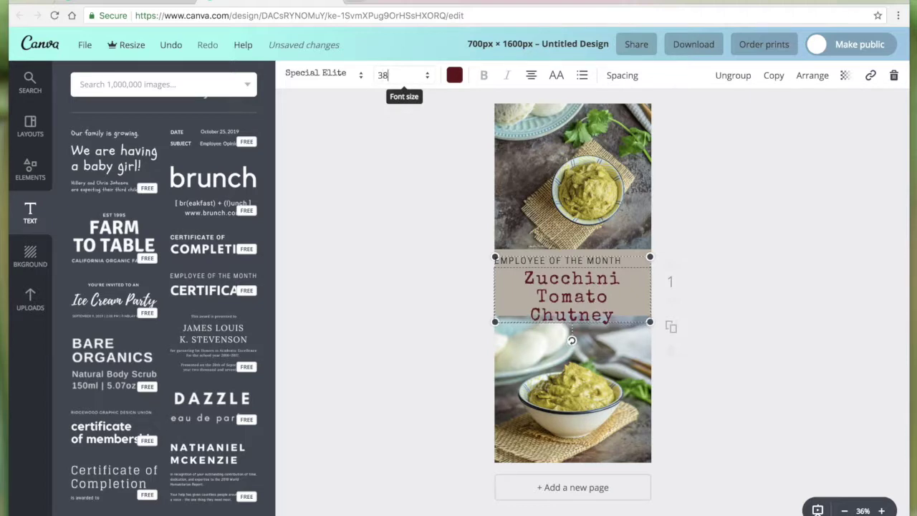
Centre the EMPLOYEE OF THE MONTH line, then delete it.
left_click(399, 296)
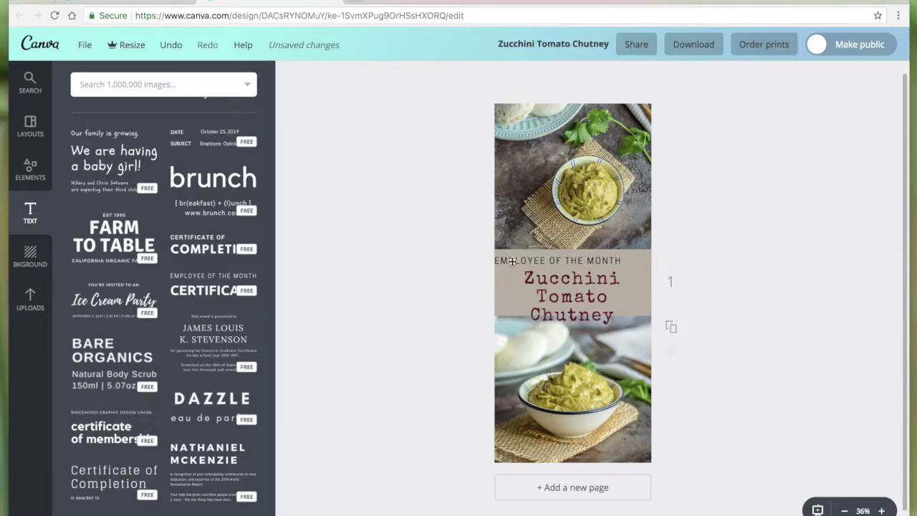
left_click(505, 252)
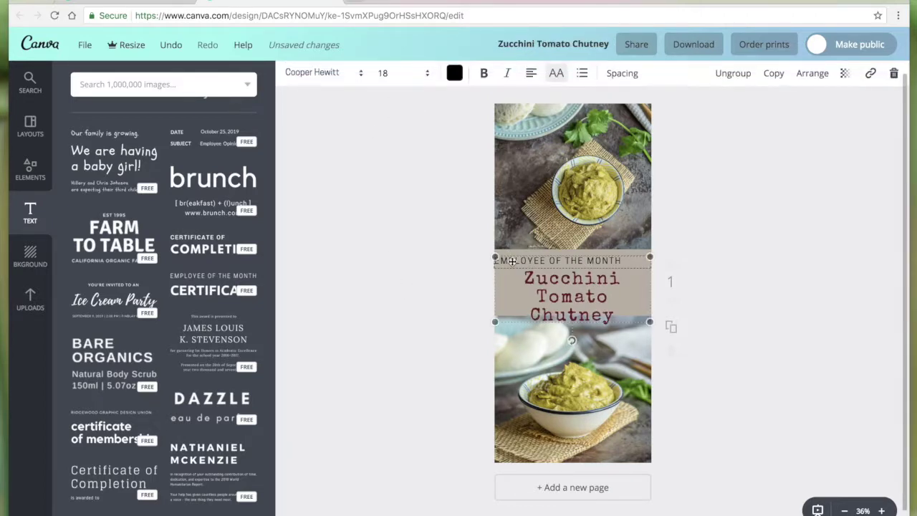
left_click(530, 77)
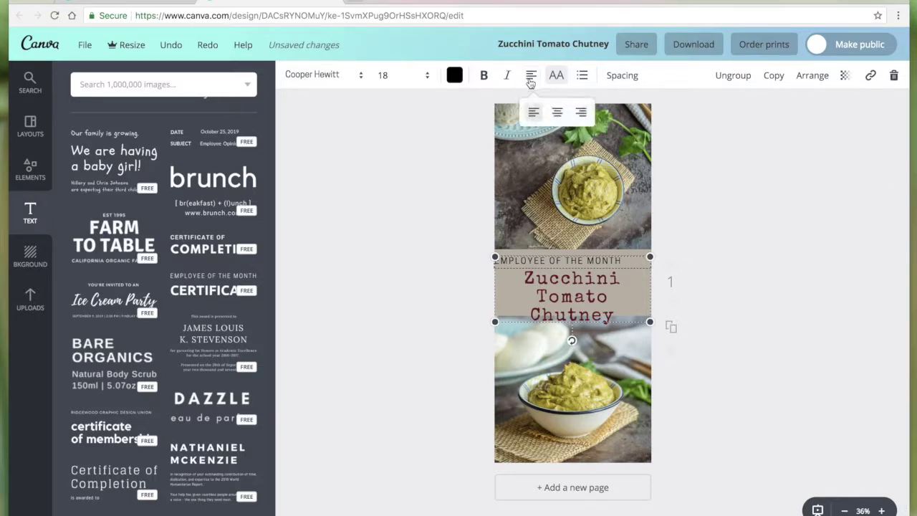
left_click(557, 114)
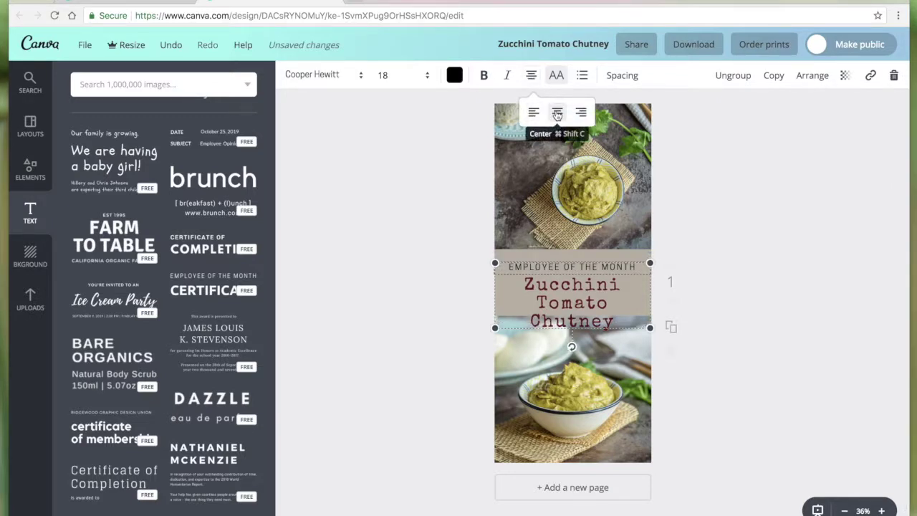
left_click(635, 266)
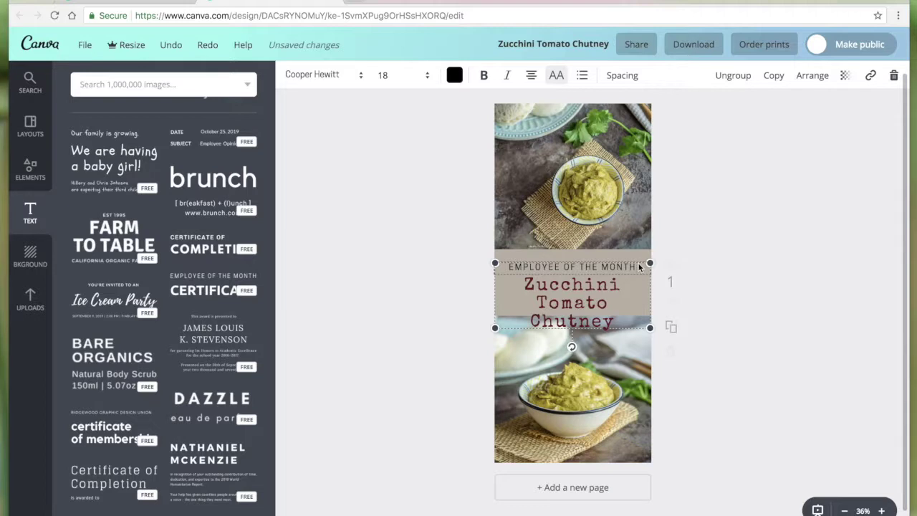
key("BackSpace")
key("BackSpace")
key("BackSpace")
key("BackSpace")
key("BackSpace")
key("BackSpace")
key("BackSpace")
key("BackSpace")
key("BackSpace")
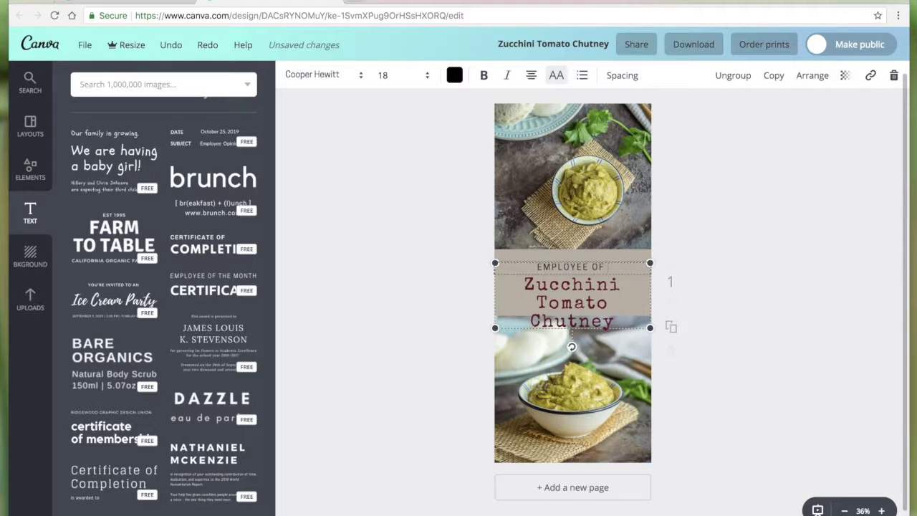
key("BackSpace")
key("BackSpace")
key("BackSpace")
key("BackSpace")
key("BackSpace")
key("BackSpace")
key("BackSpace")
key("BackSpace")
key("BackSpace")
key("BackSpace")
key("BackSpace")
key("BackSpace")
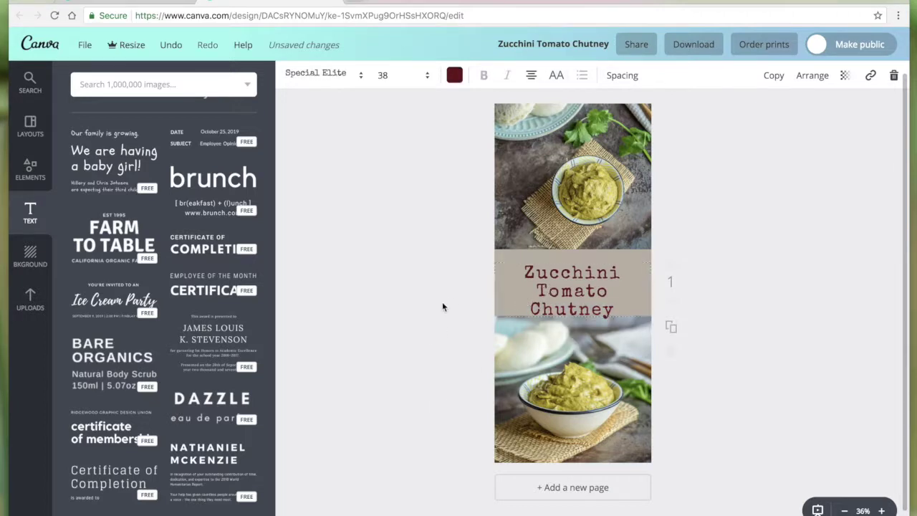
Nudge the Zucchini Tomato Chutney title up and add a small body text box.
left_click_drag(533, 281, 542, 264)
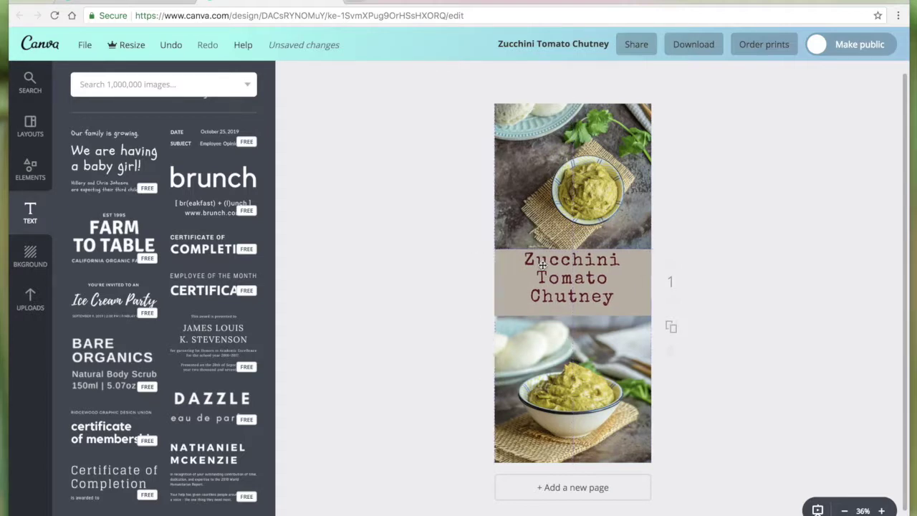
scroll(123, 188, "up", 3)
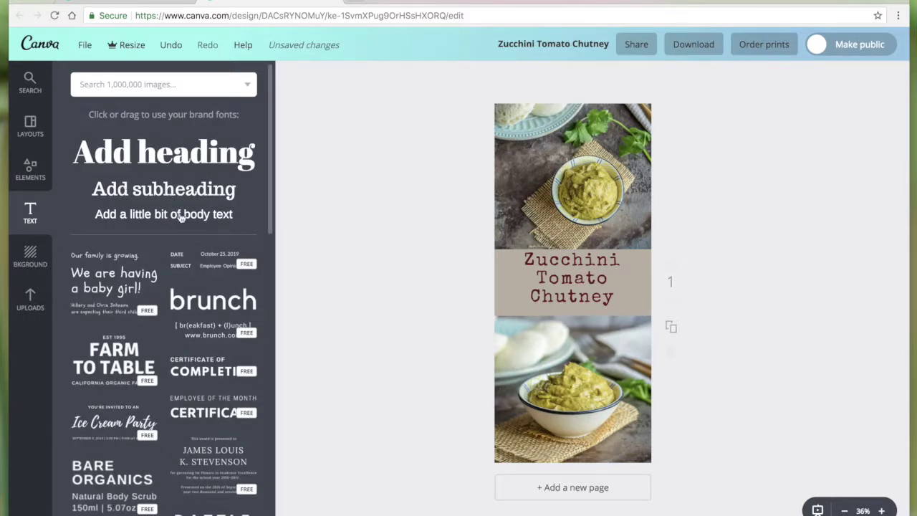
left_click(181, 215)
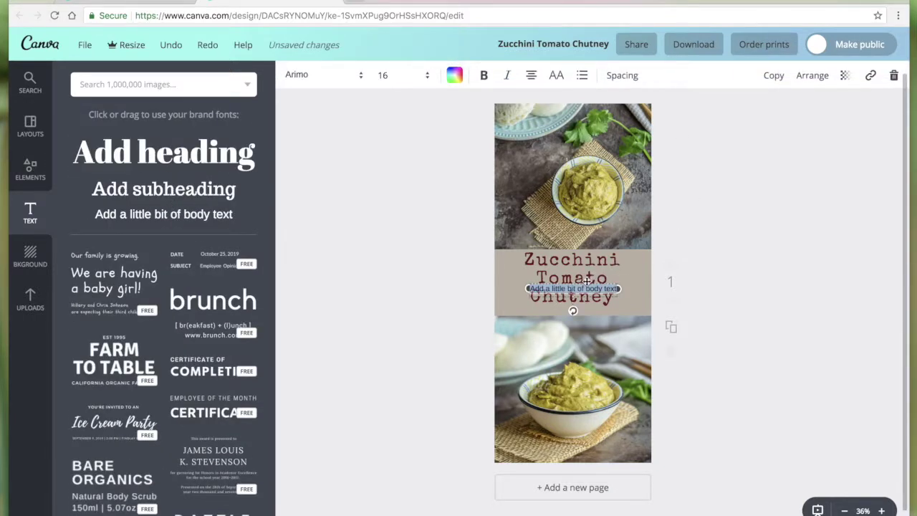
Move the title toward the top photo and place the body text box just below it.
left_click(519, 297)
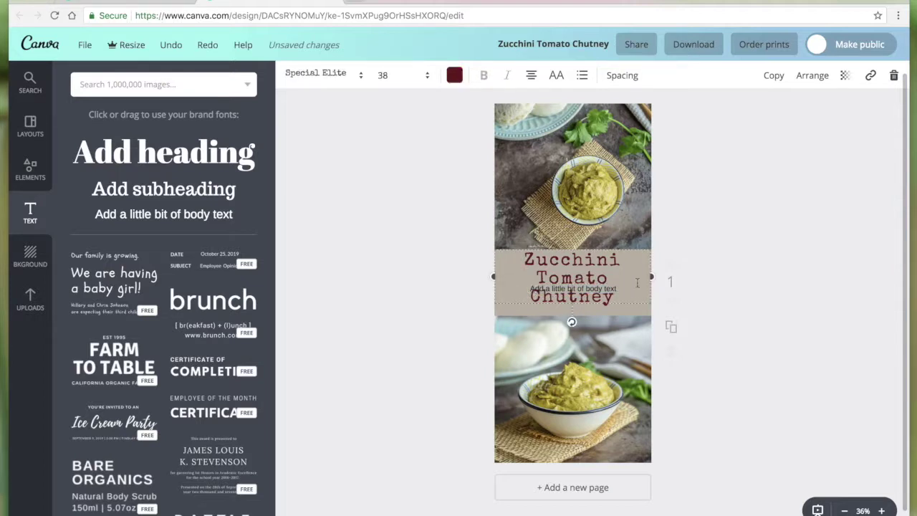
left_click_drag(601, 264, 593, 225)
left_click_drag(553, 289, 555, 311)
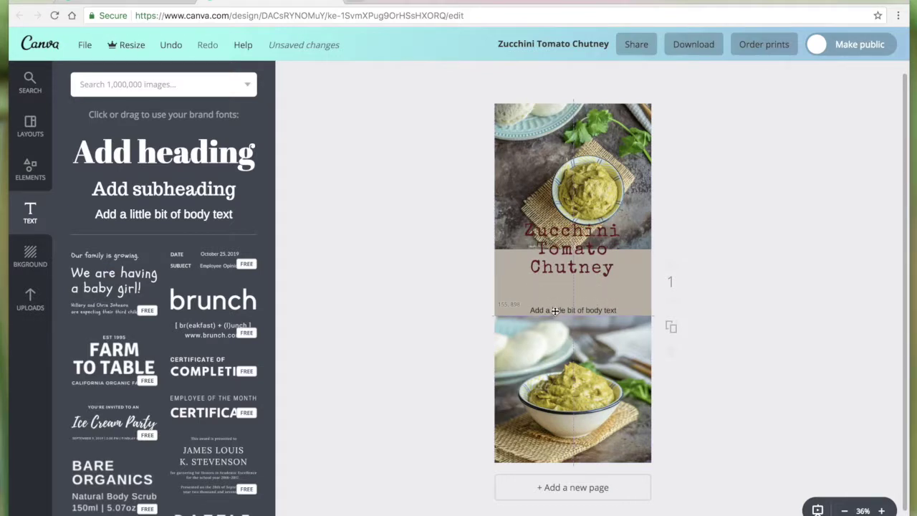
left_click(553, 311)
type("ww")
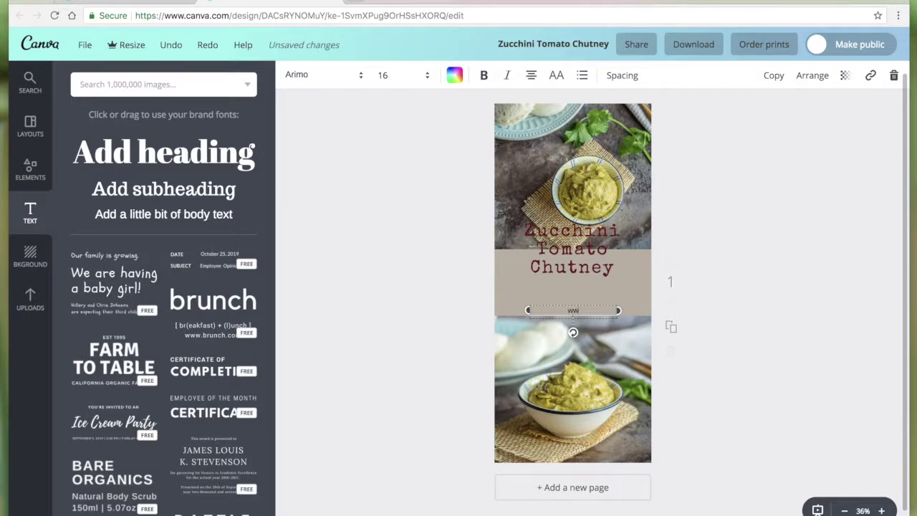
type("w.myspicykitchen")
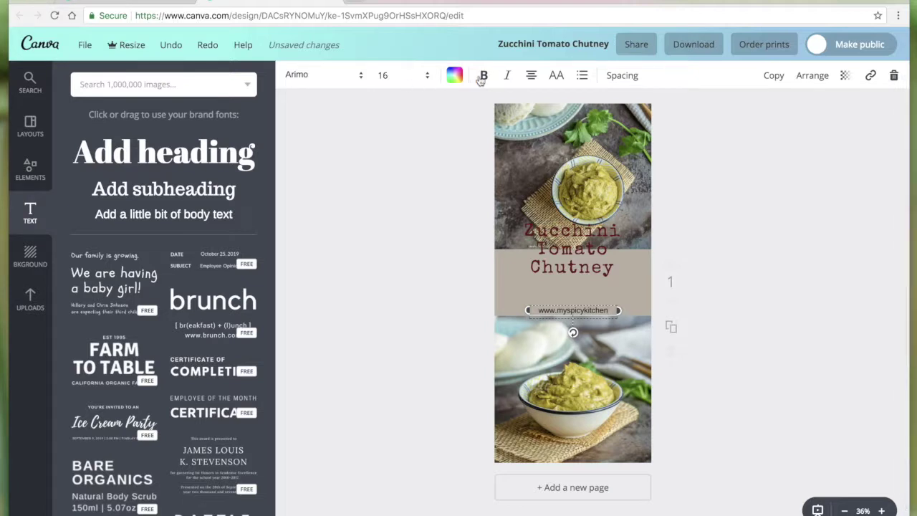
left_click(454, 77)
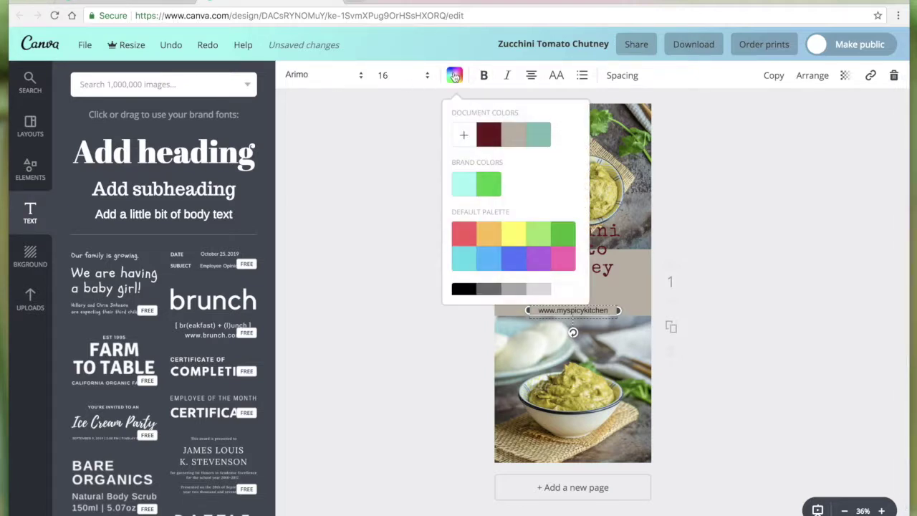
left_click(483, 138)
left_click(427, 329)
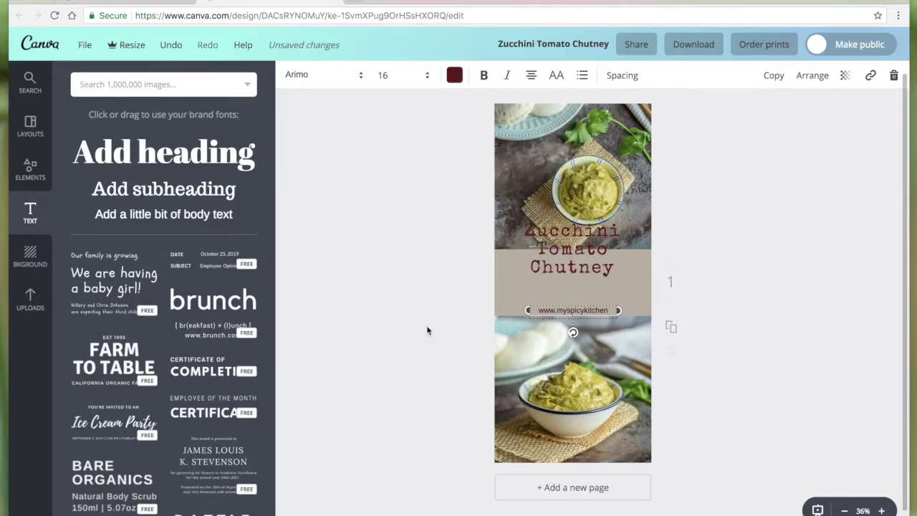
left_click_drag(567, 240, 567, 267)
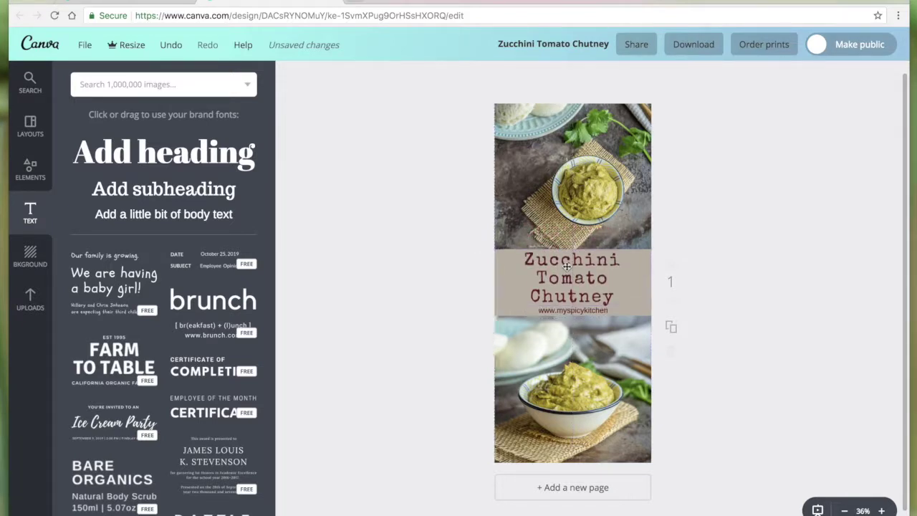
Fade the blog address to 63 transparency.
left_click(561, 310)
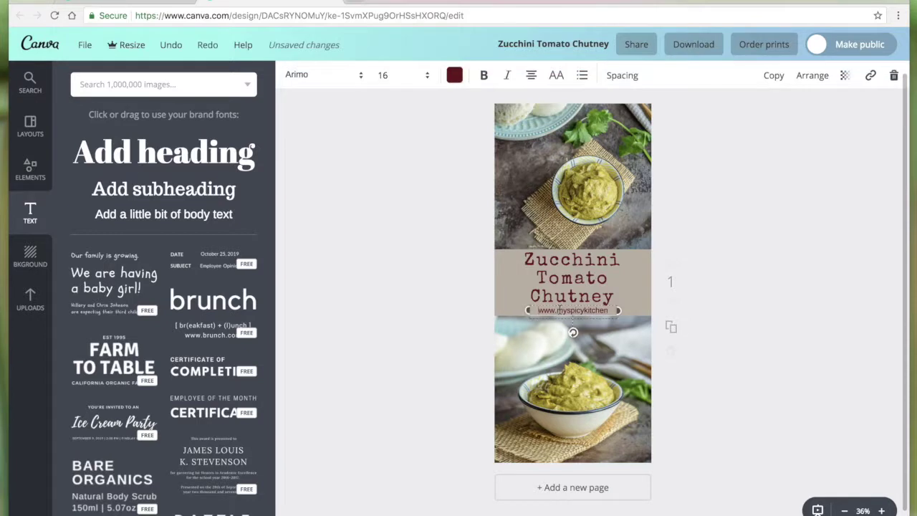
left_click(841, 77)
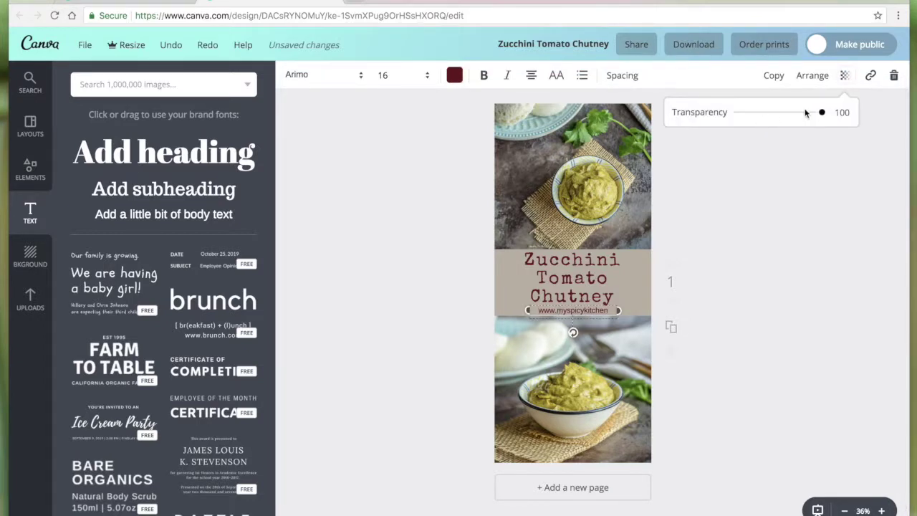
left_click_drag(821, 112, 792, 121)
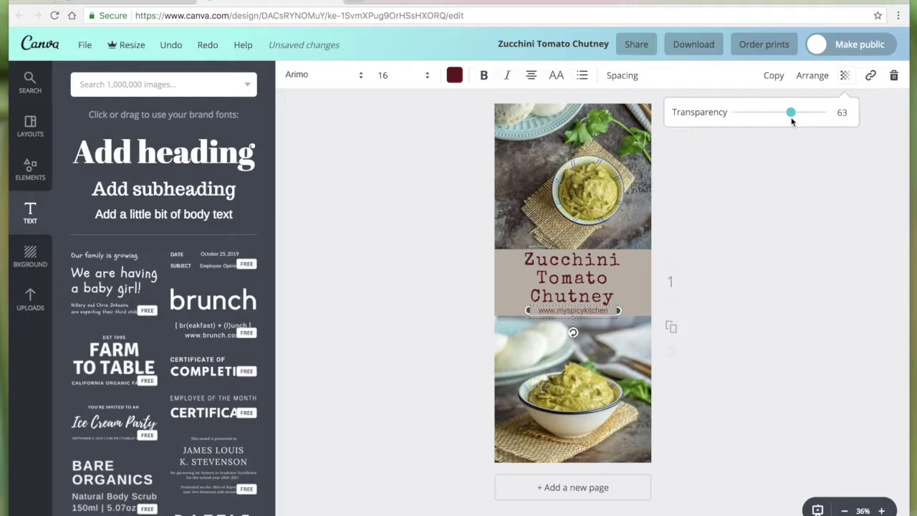
left_click(571, 273)
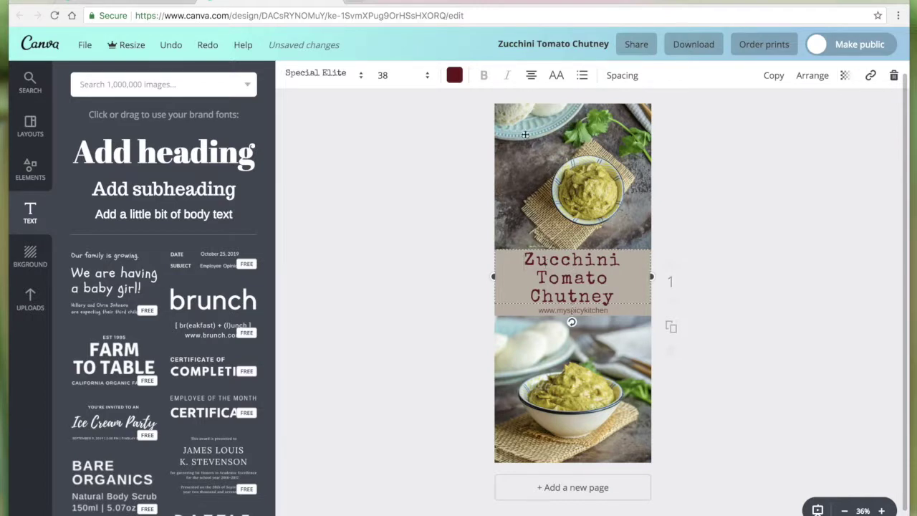
Make the title uppercase, rename the design 'Zucchini Tomato Chutney Pin', and save it.
left_click(555, 75)
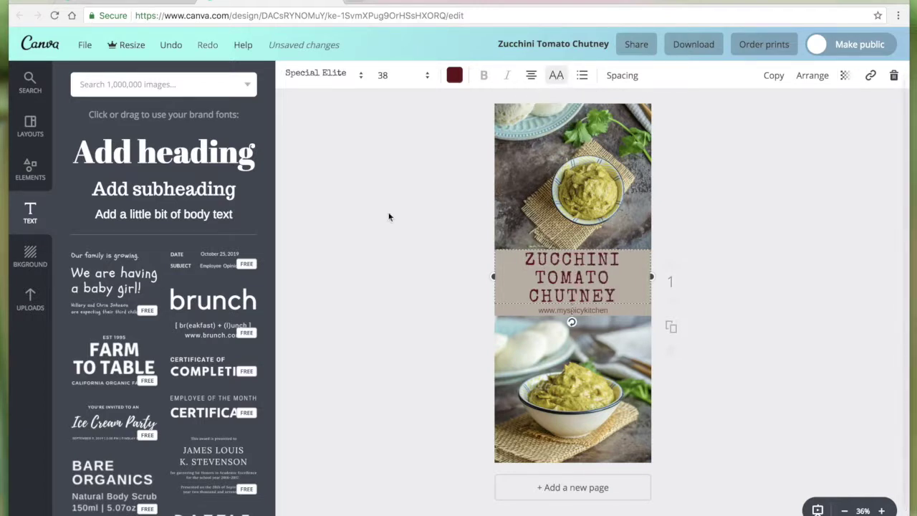
left_click(380, 251)
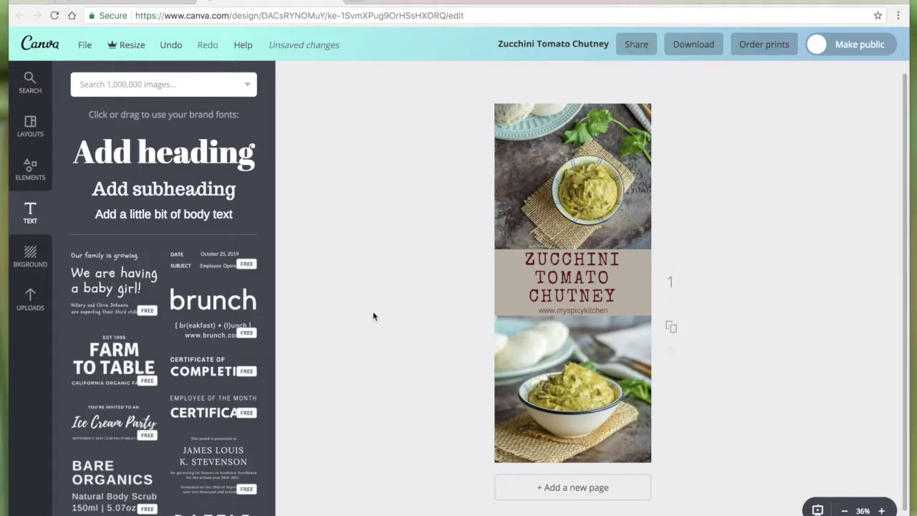
left_click(573, 47)
left_click(603, 109)
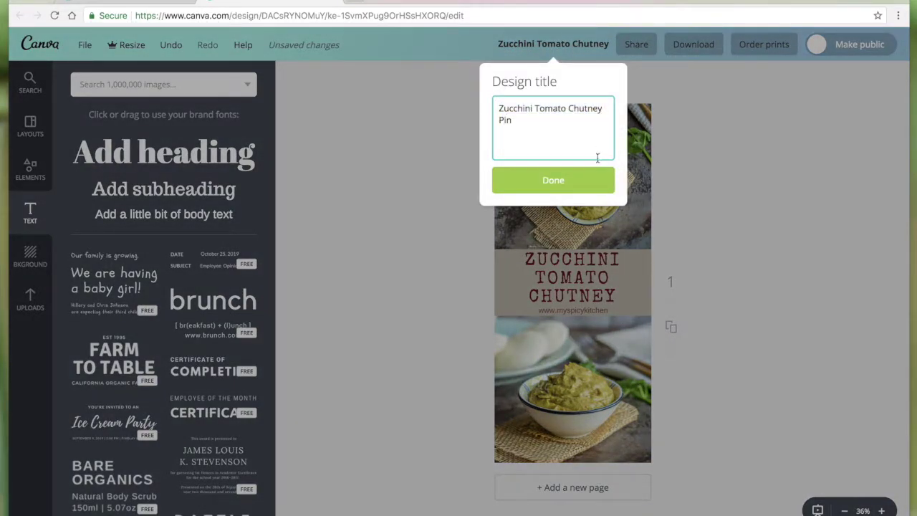
left_click(575, 189)
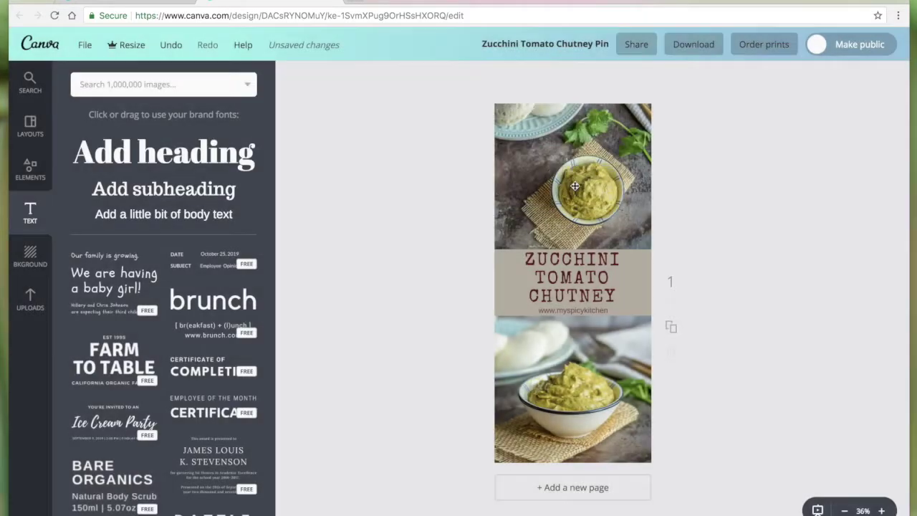
left_click(82, 45)
left_click(71, 145)
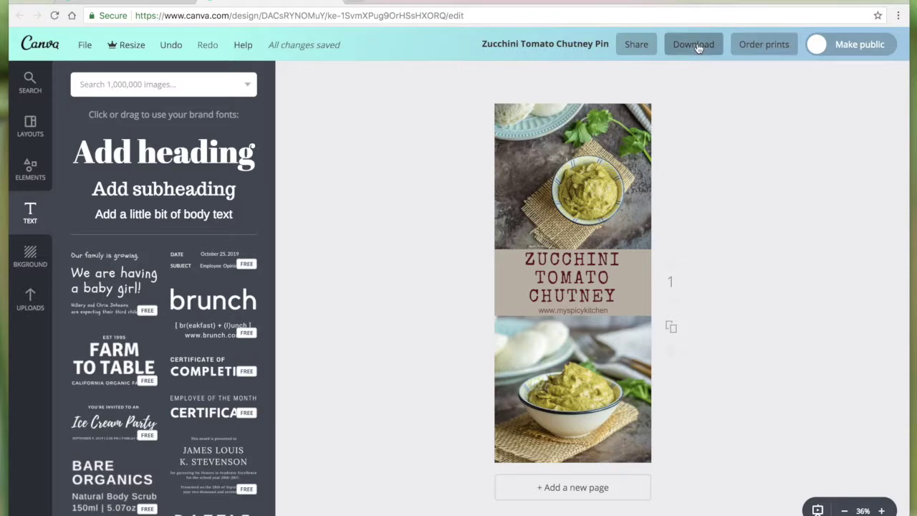
Download the pin as a JPG file and dismiss the download confirmation.
left_click(698, 47)
left_click(648, 108)
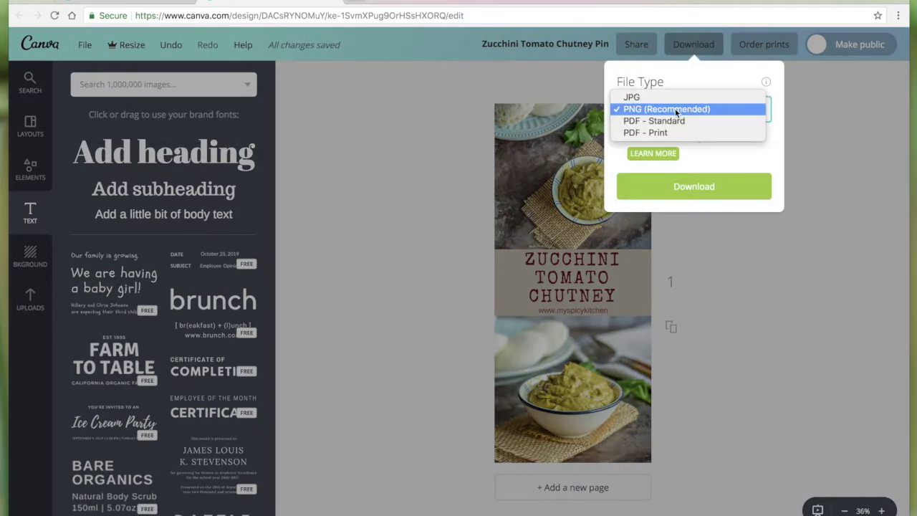
left_click(640, 97)
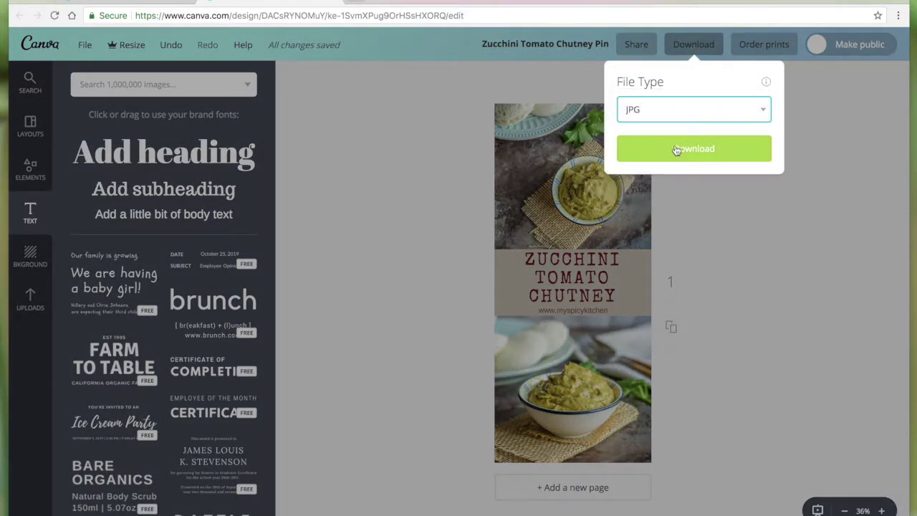
left_click(676, 150)
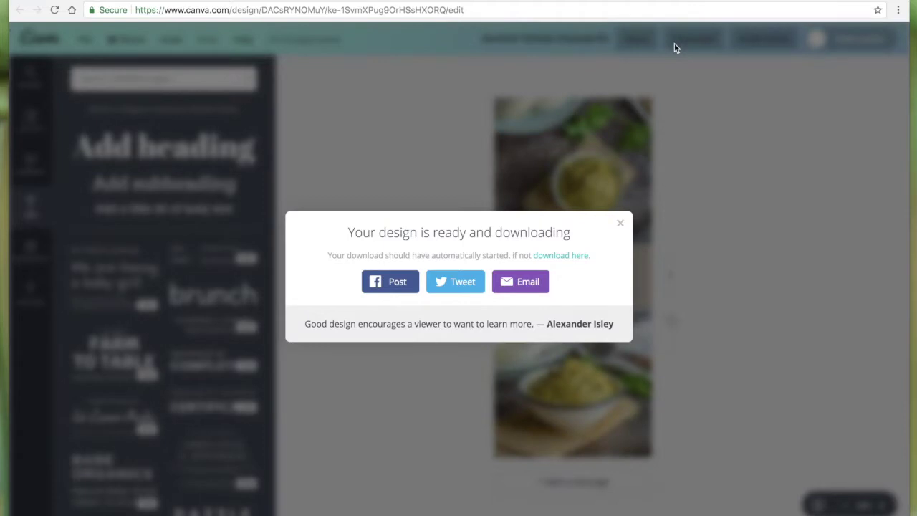
left_click(620, 222)
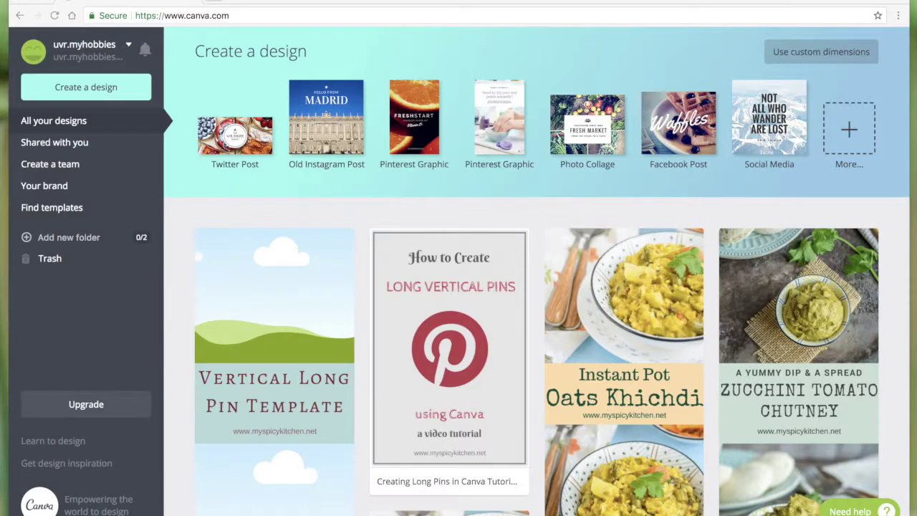
Reload the page to bring the Zucchini Tomato Chutney Pin back into the editor.
left_click(260, 18)
key("Return")
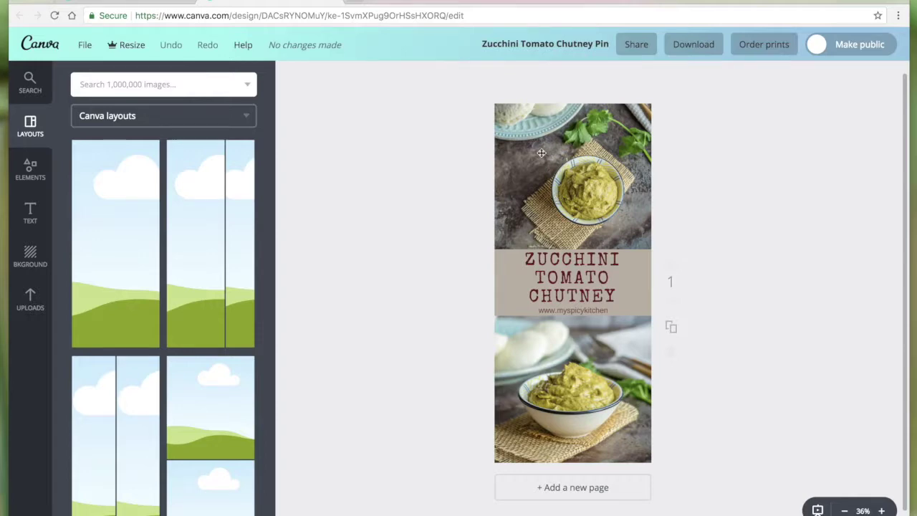
left_click(84, 45)
Make a copy of the pin and replace both chutney photos with uploaded dish photos.
left_click(84, 176)
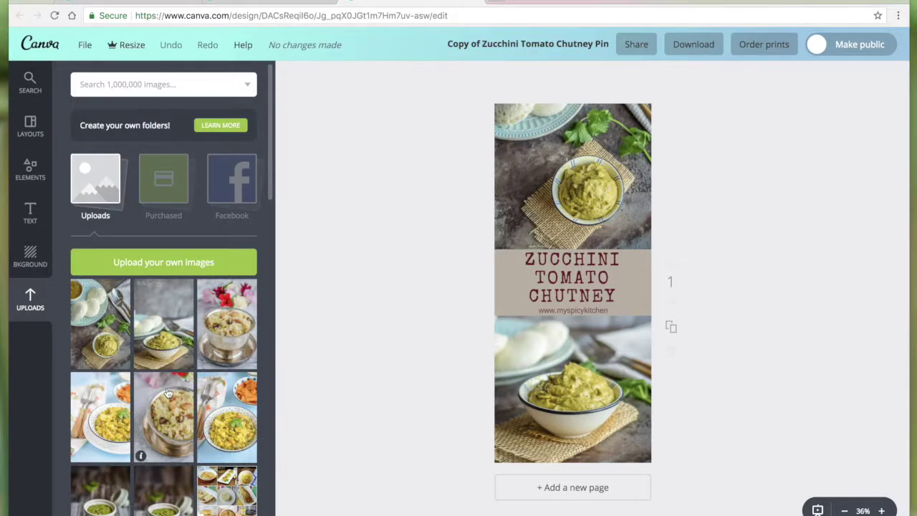
scroll(166, 392, "down", 3)
left_click(553, 398)
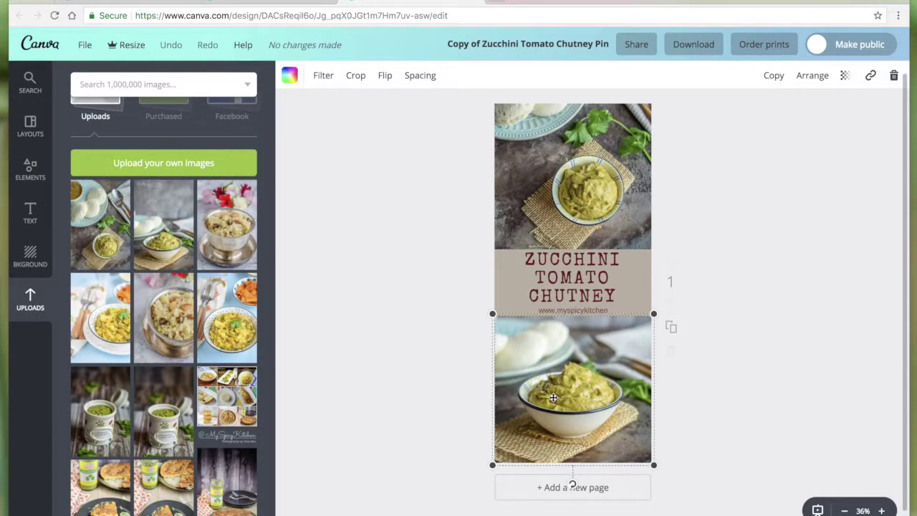
key("Delete")
left_click(580, 175)
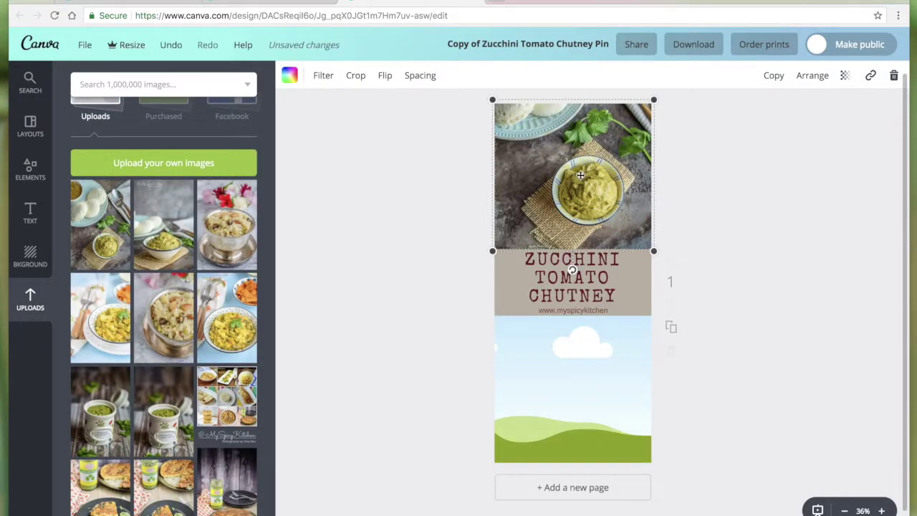
key("Delete")
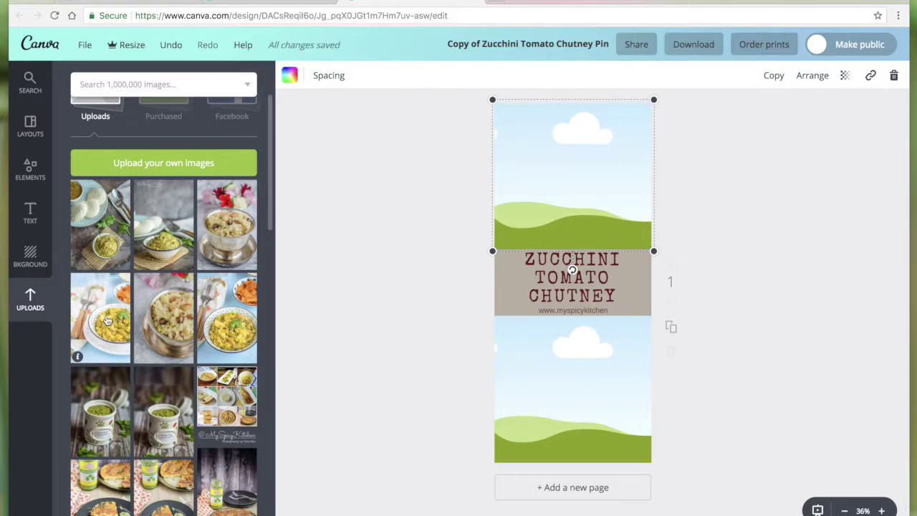
left_click_drag(213, 326, 544, 383)
left_click_drag(89, 311, 601, 115)
Crop the bottom and top photos, shifting each image up within its frame.
left_click(554, 364)
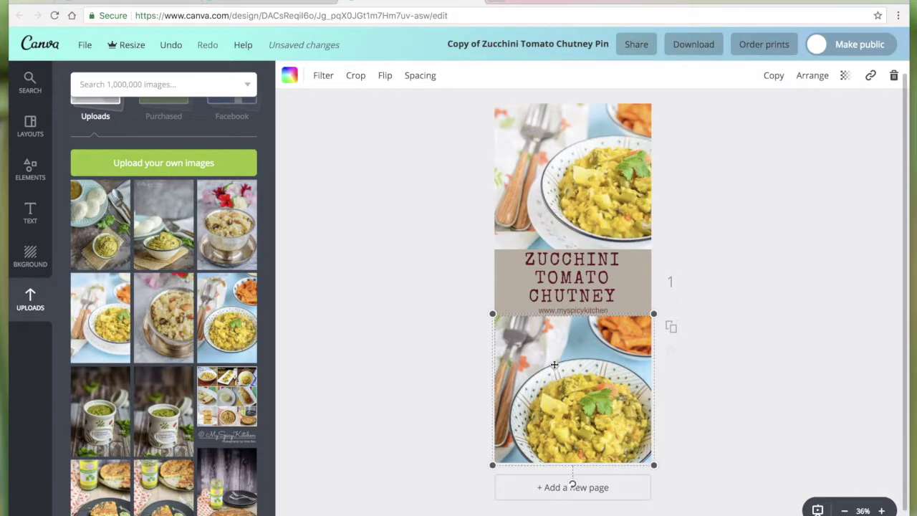
left_click(351, 75)
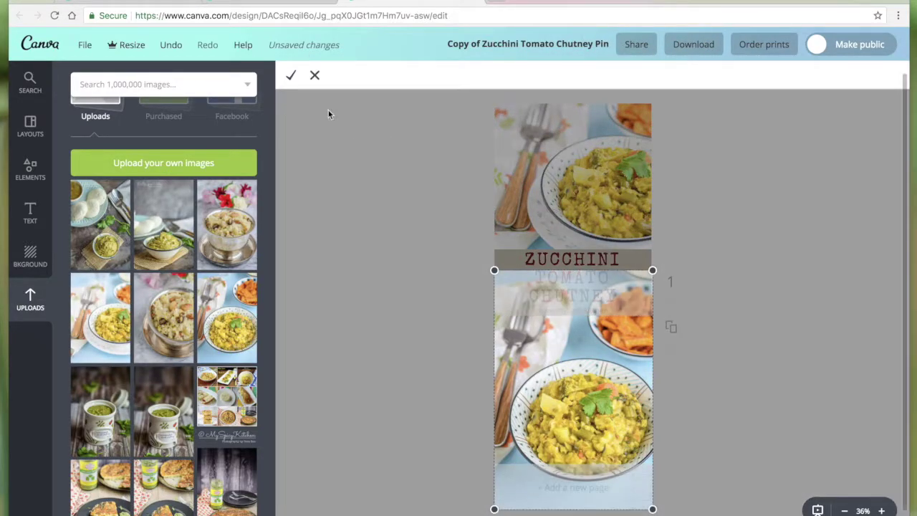
left_click_drag(554, 386, 550, 350)
left_click(291, 76)
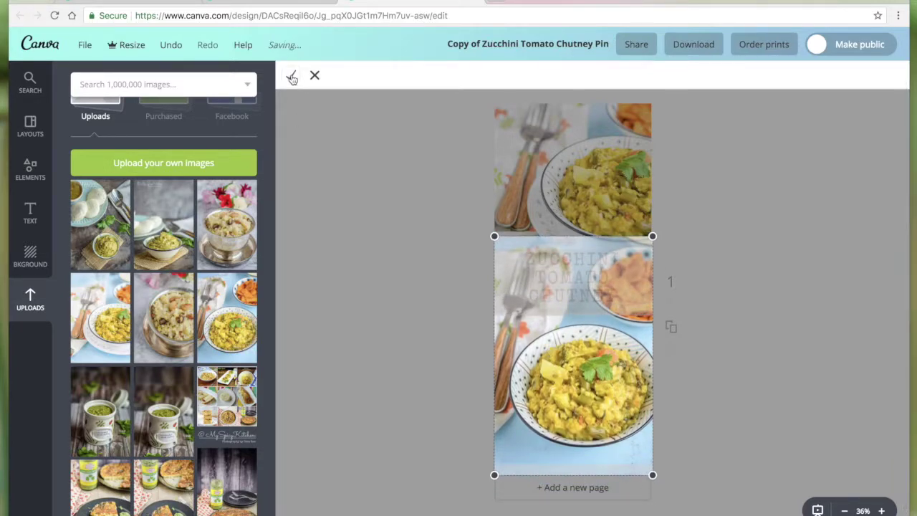
left_click(560, 146)
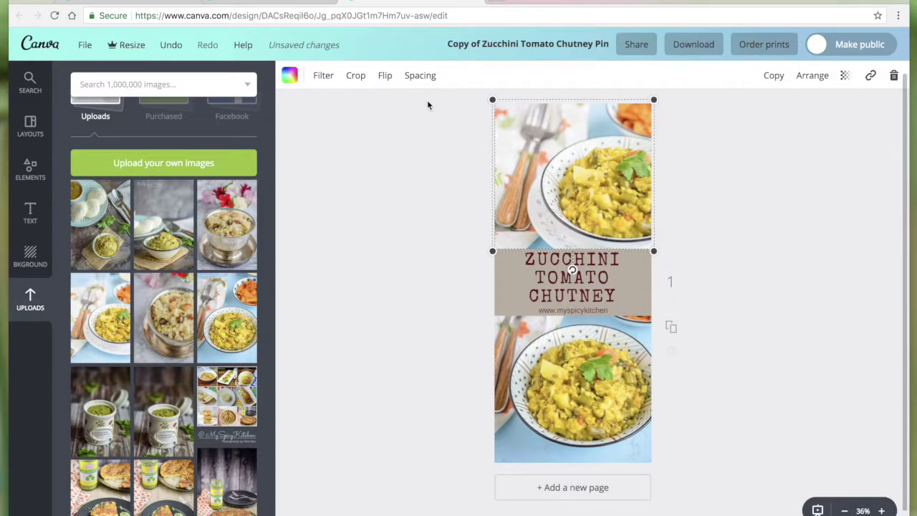
left_click(355, 75)
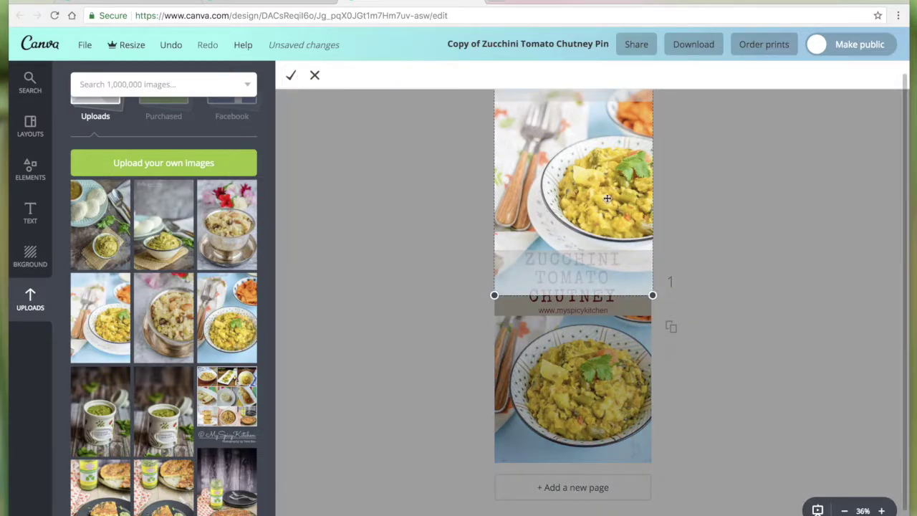
left_click_drag(598, 194, 591, 176)
left_click(292, 76)
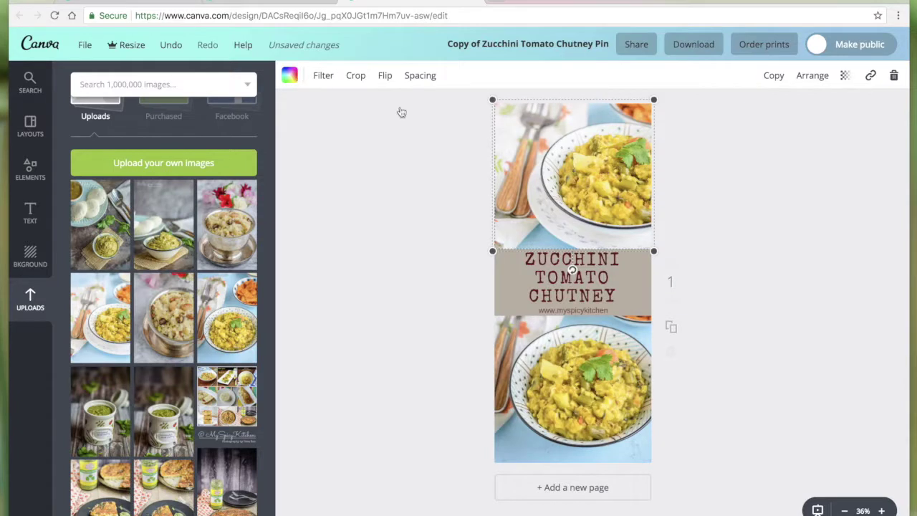
left_click(591, 291)
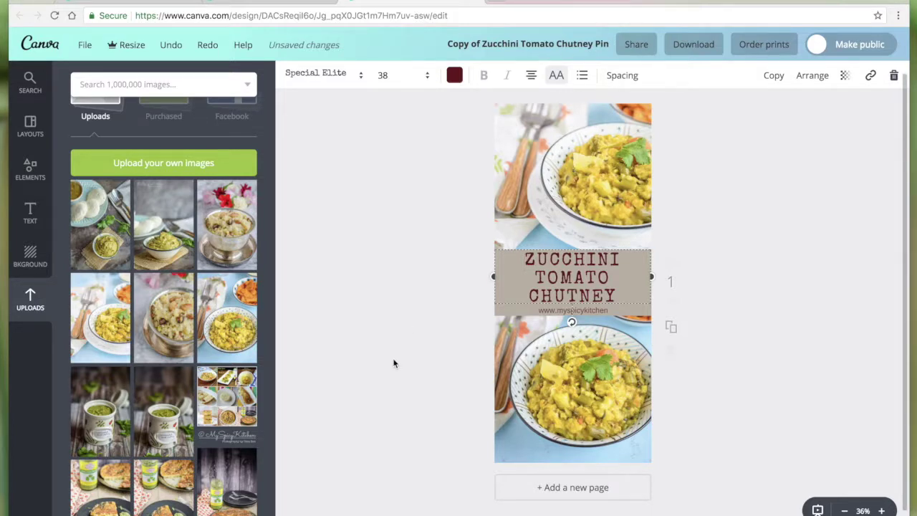
left_click(373, 294)
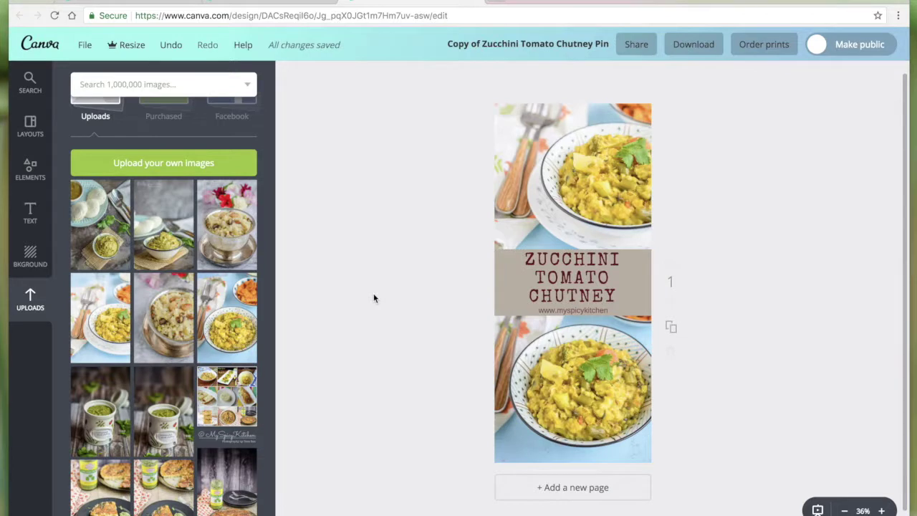